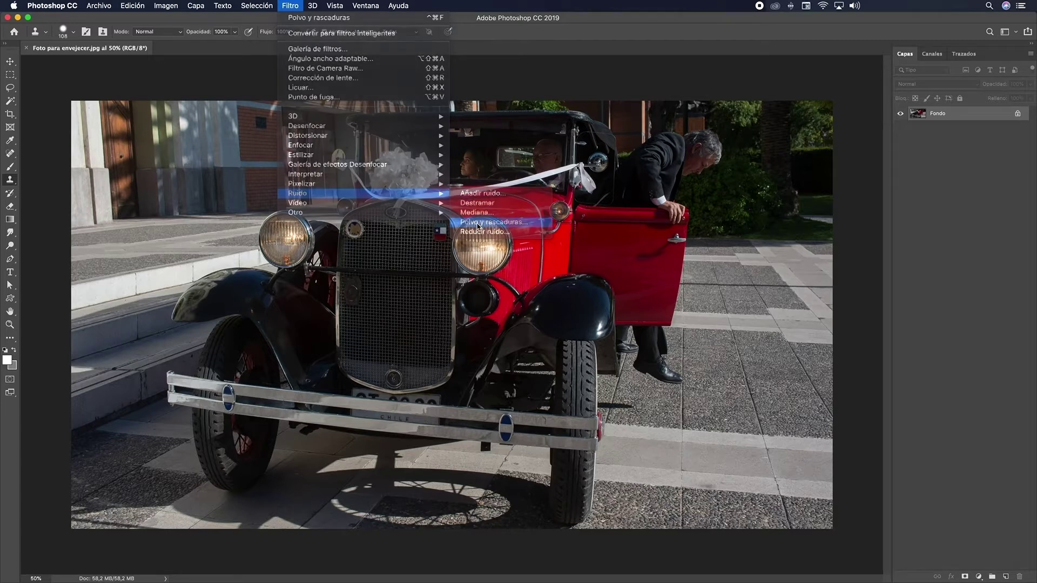
Apply the Polvo y rascaduras noise filter to the photo with a low pixel radius and an Umbral of 0
left_click(479, 222)
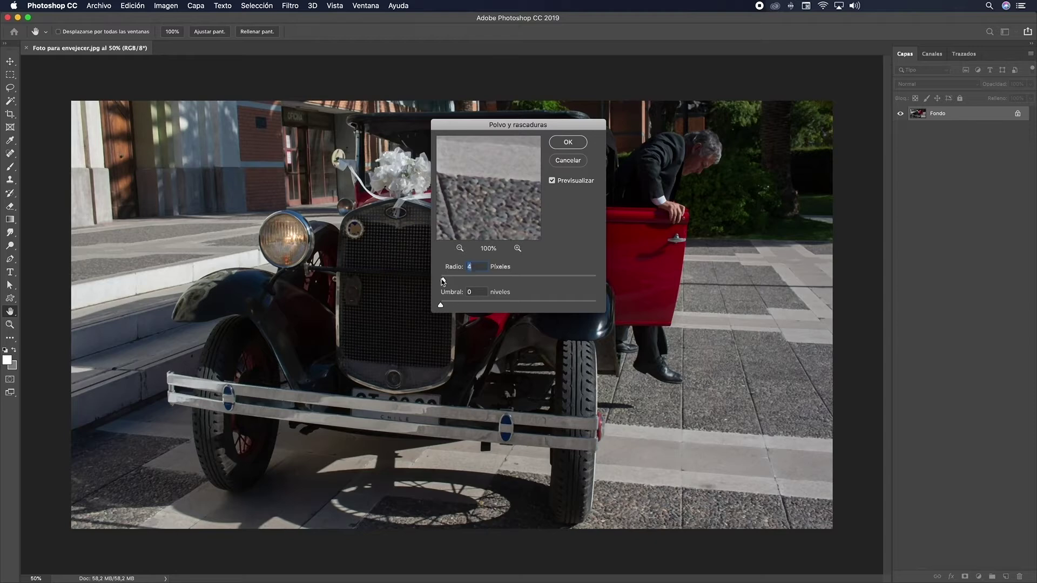
left_click_drag(473, 280, 446, 279)
left_click(569, 144)
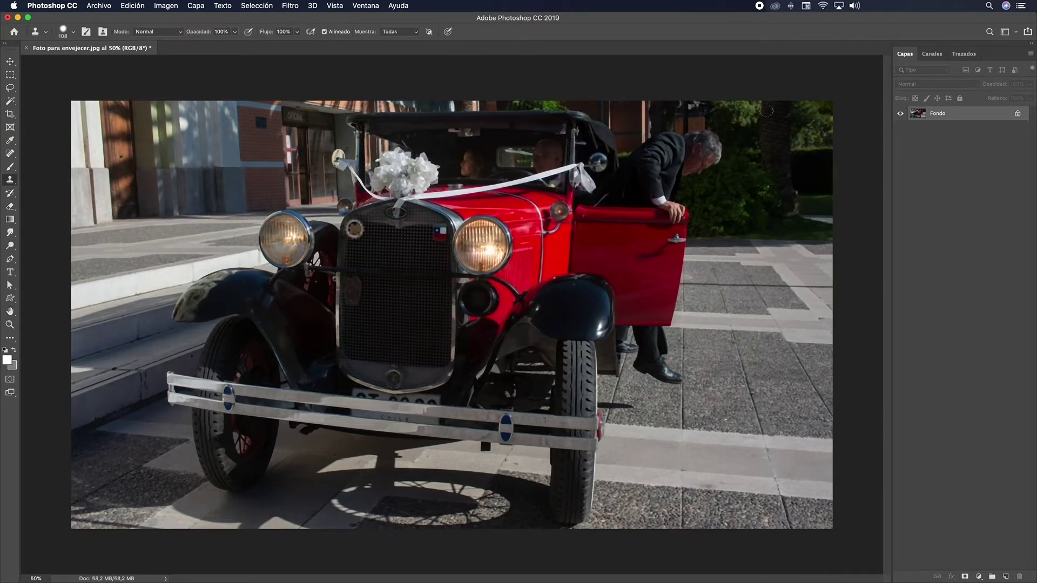
Duplicate the Fondo layer and add a layer mask to the copy
left_click_drag(946, 114, 1006, 578)
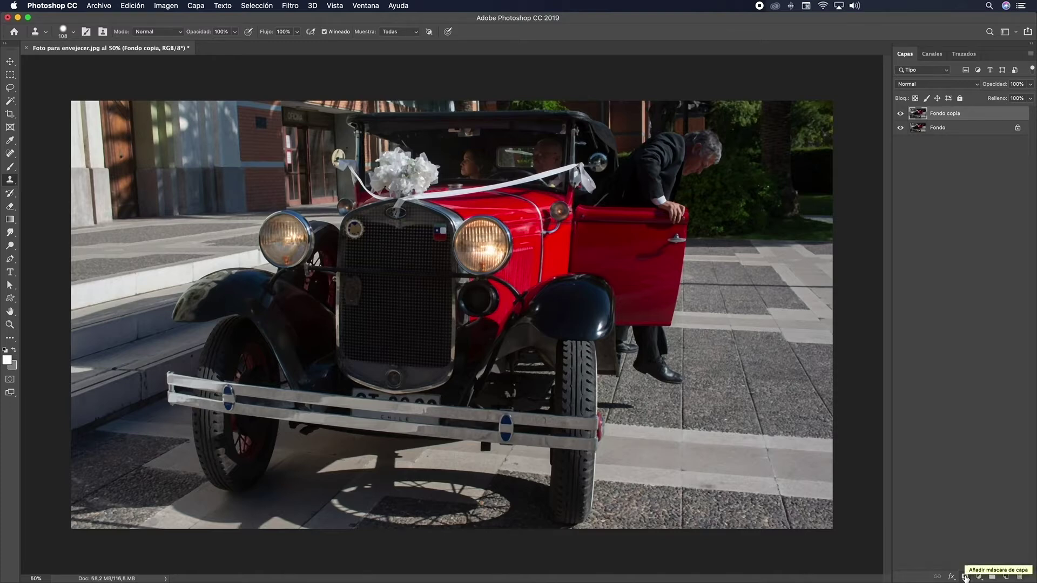
left_click(966, 577)
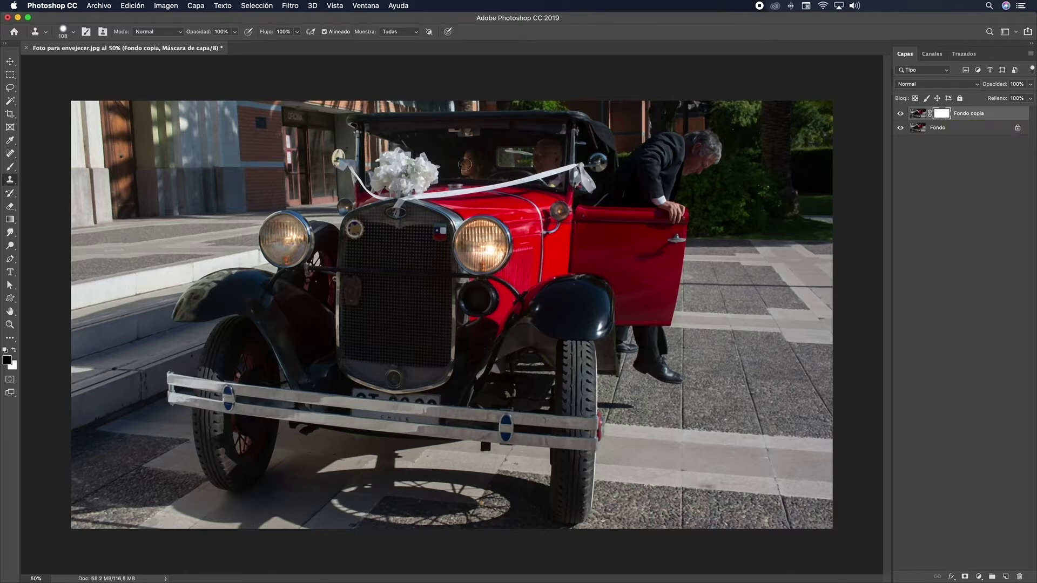
Fill the mask with a radial black-to-white gradient from the photo's upper-left to its lower-right corner, and merge the copy down into Fondo
left_click(10, 220)
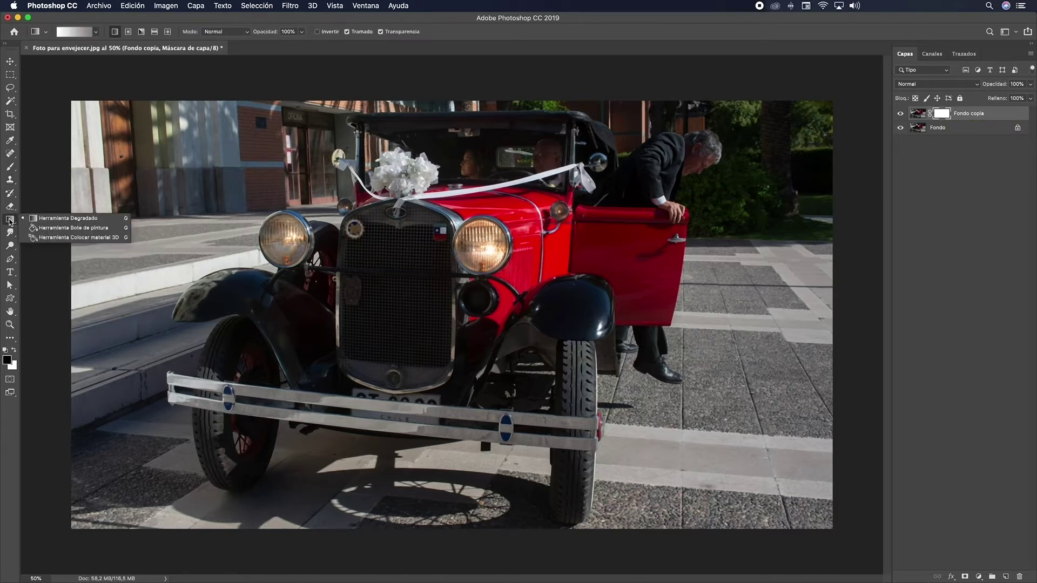
left_click(64, 219)
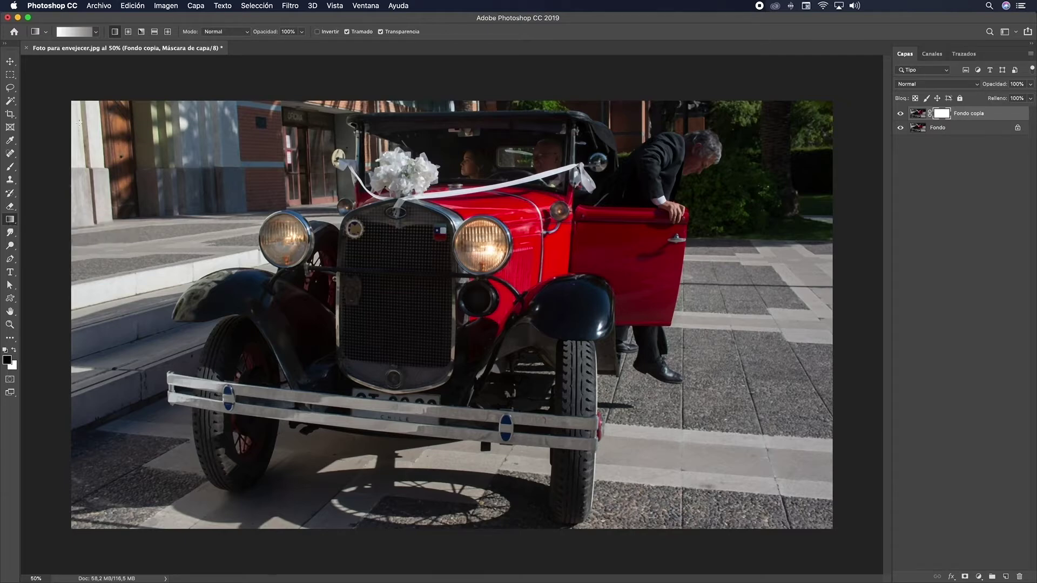
left_click(129, 32)
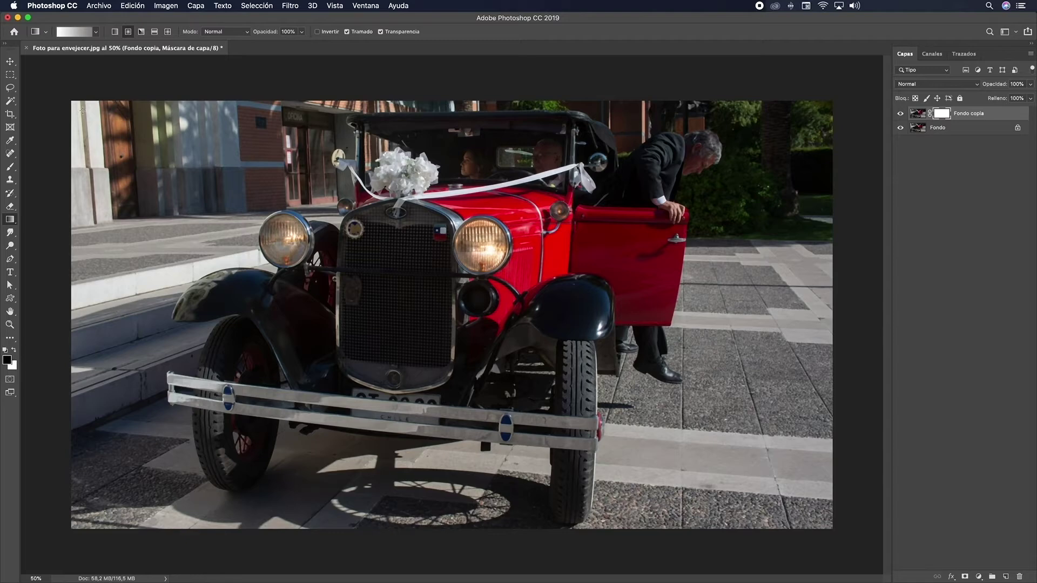
left_click_drag(82, 110, 820, 510)
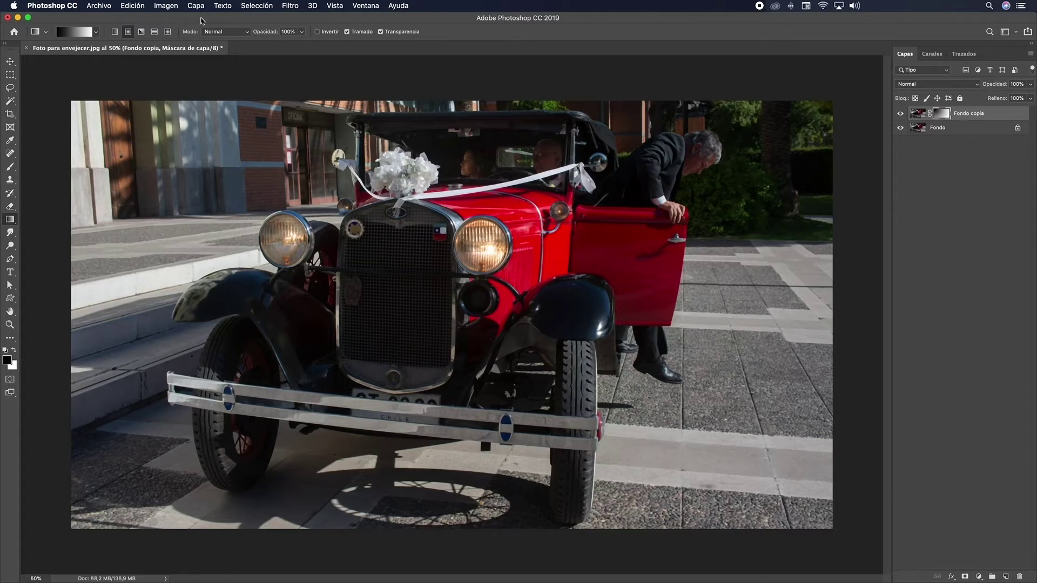
left_click(200, 7)
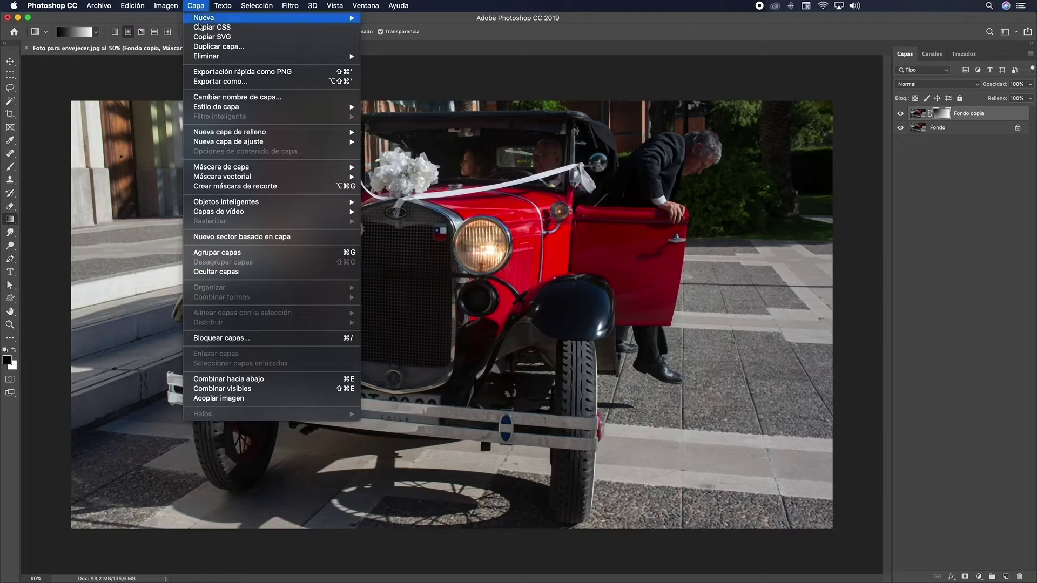
left_click(231, 380)
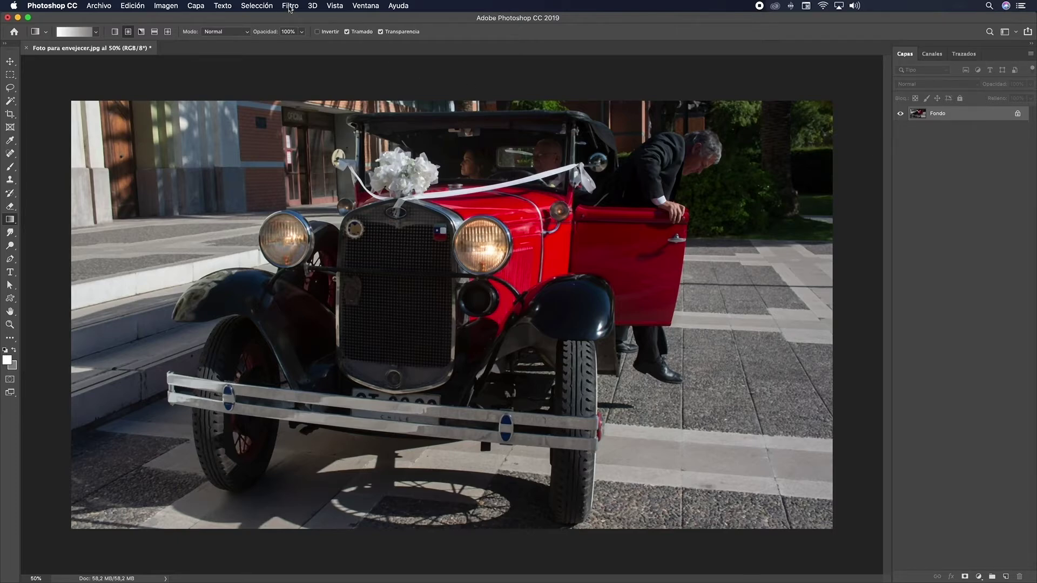
Apply the Añadir ruido filter to the photo with a low Cantidad and Uniforme distribution, checking the flowers and grille in its preview
left_click(290, 6)
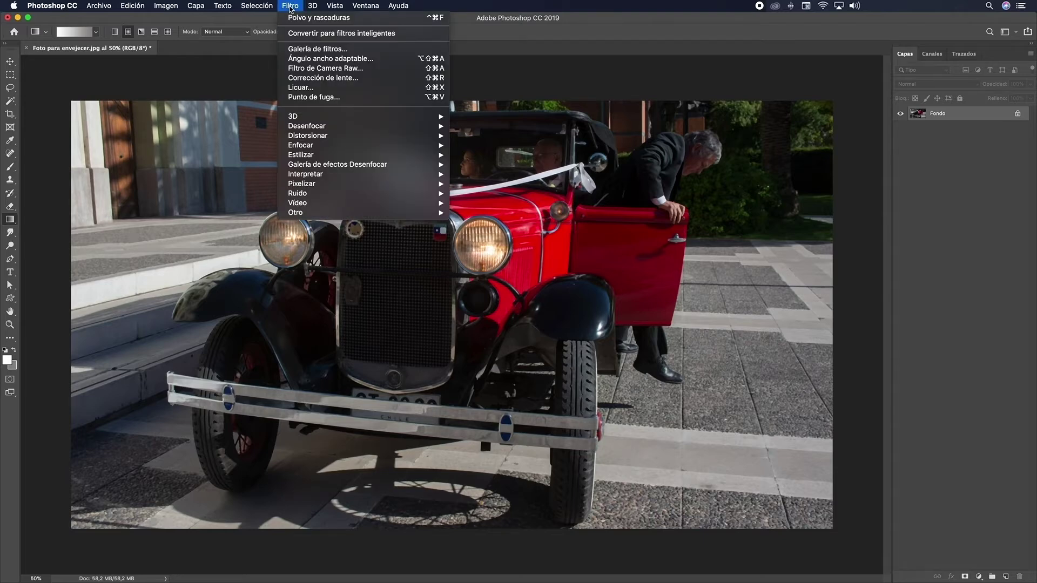
mouse_move(298, 195)
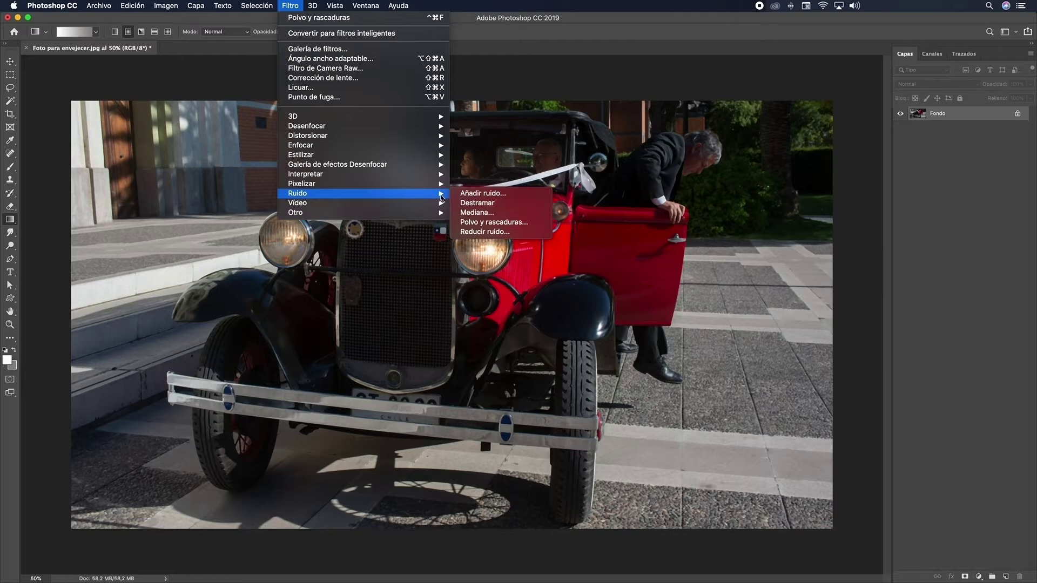
left_click(481, 194)
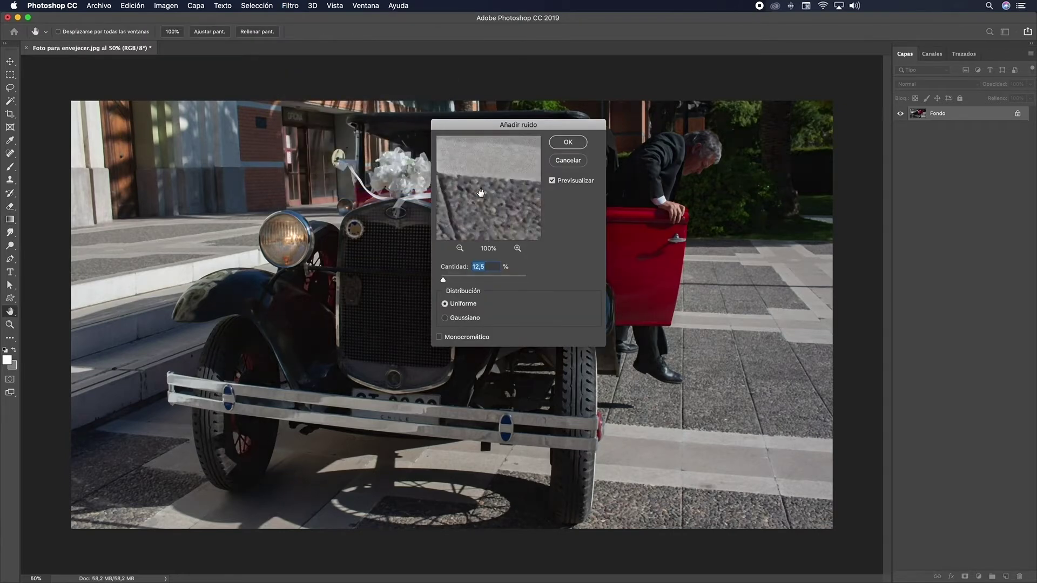
left_click_drag(475, 184, 462, 246)
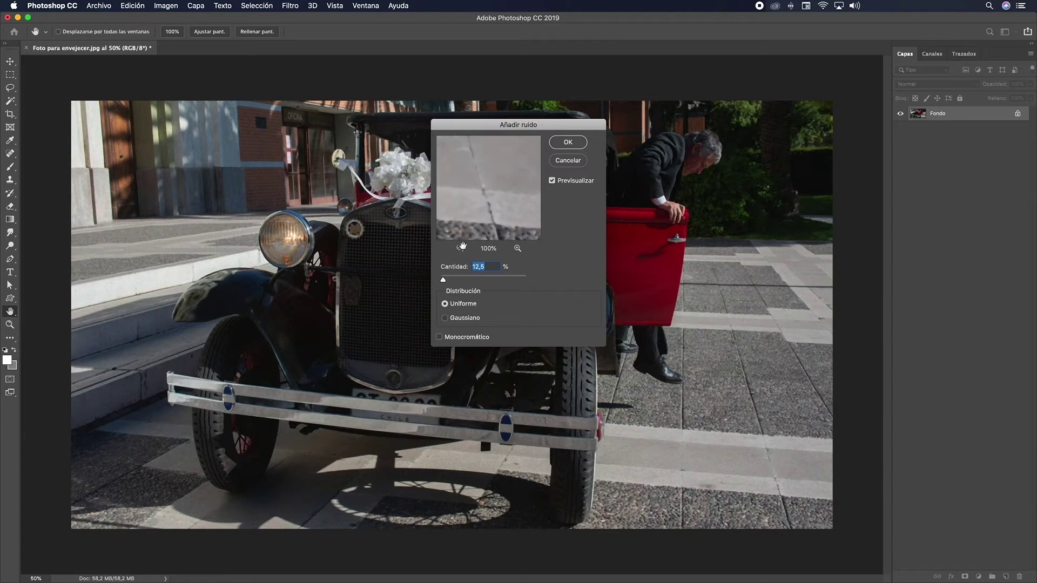
left_click(460, 248)
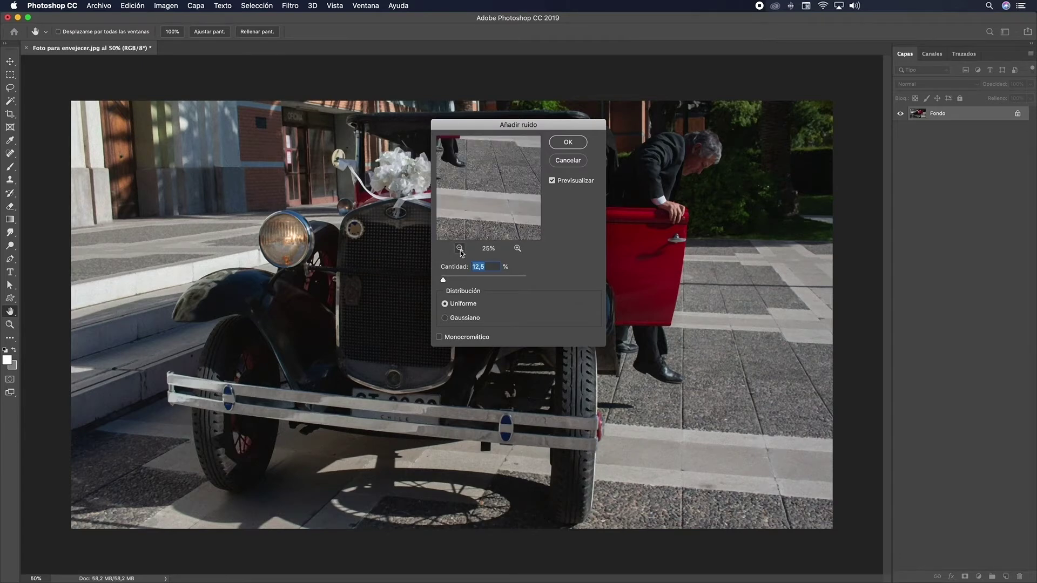
left_click_drag(459, 166, 537, 227)
left_click_drag(480, 179, 494, 197)
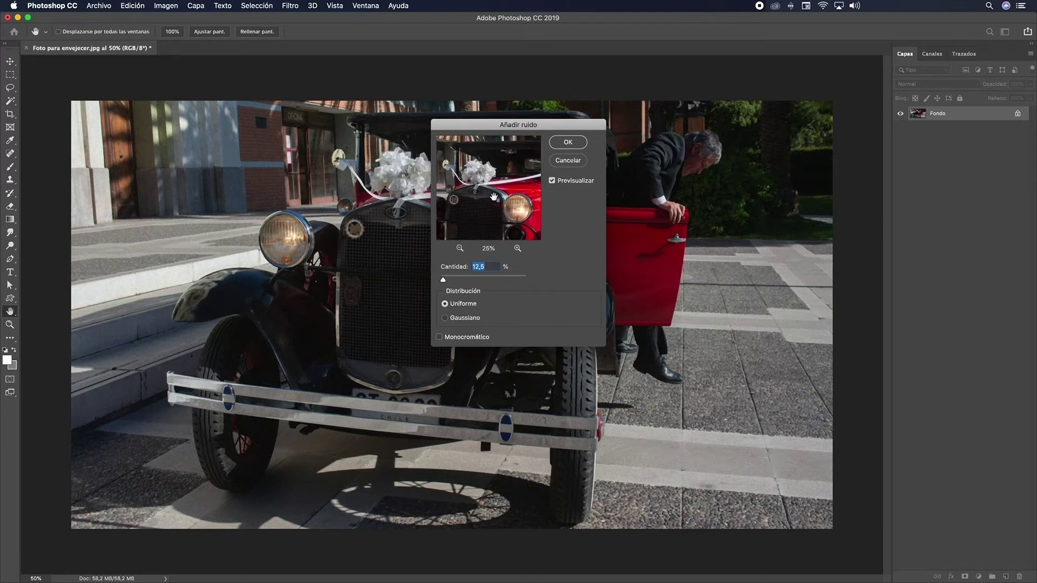
left_click(518, 249)
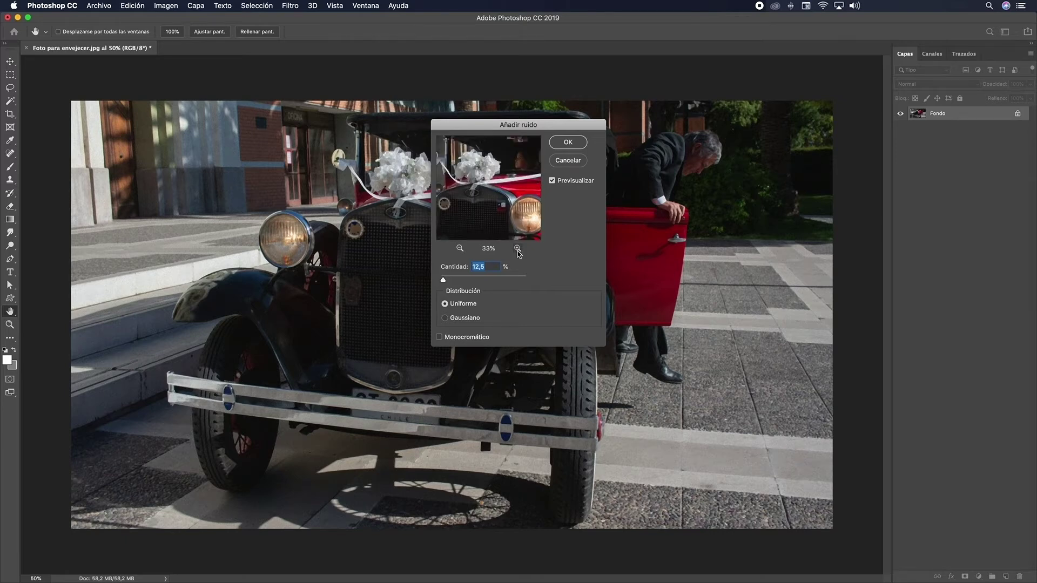
left_click(517, 249)
left_click_drag(496, 165, 479, 234)
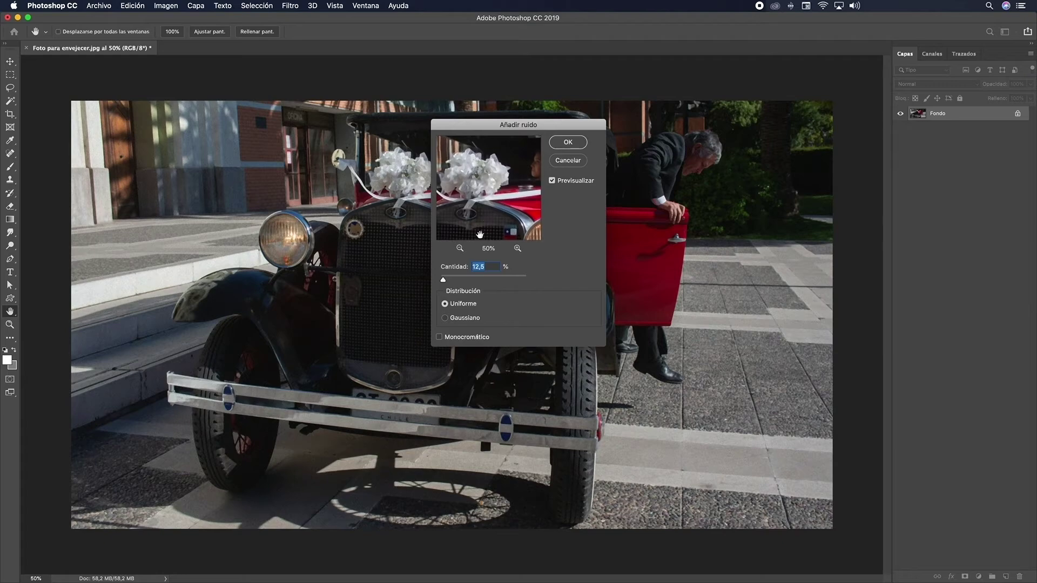
mouse_move(443, 280)
left_mouse_down()
mouse_move(477, 281)
mouse_move(446, 281)
left_mouse_up()
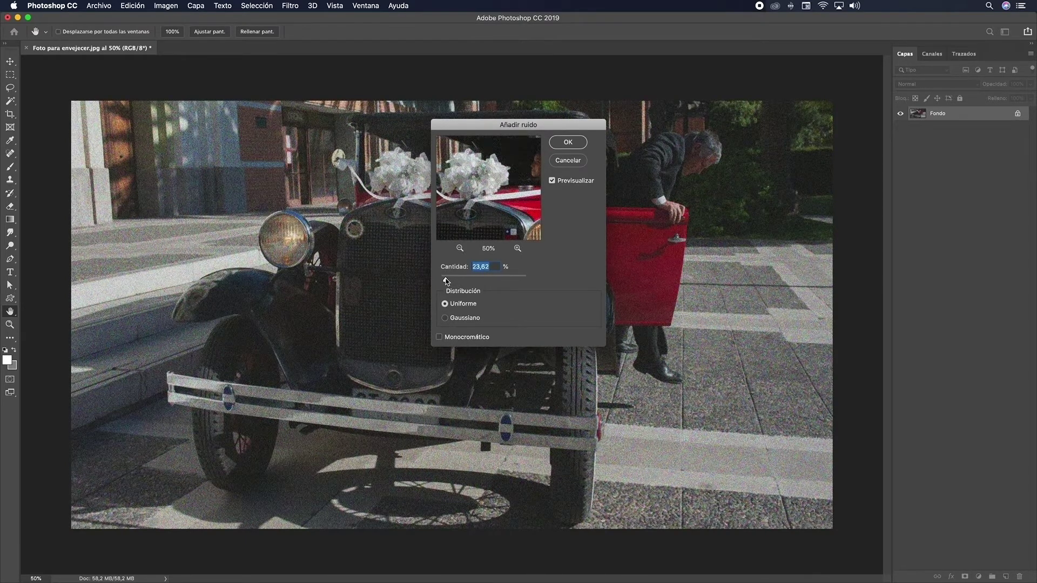
left_click_drag(447, 281, 445, 281)
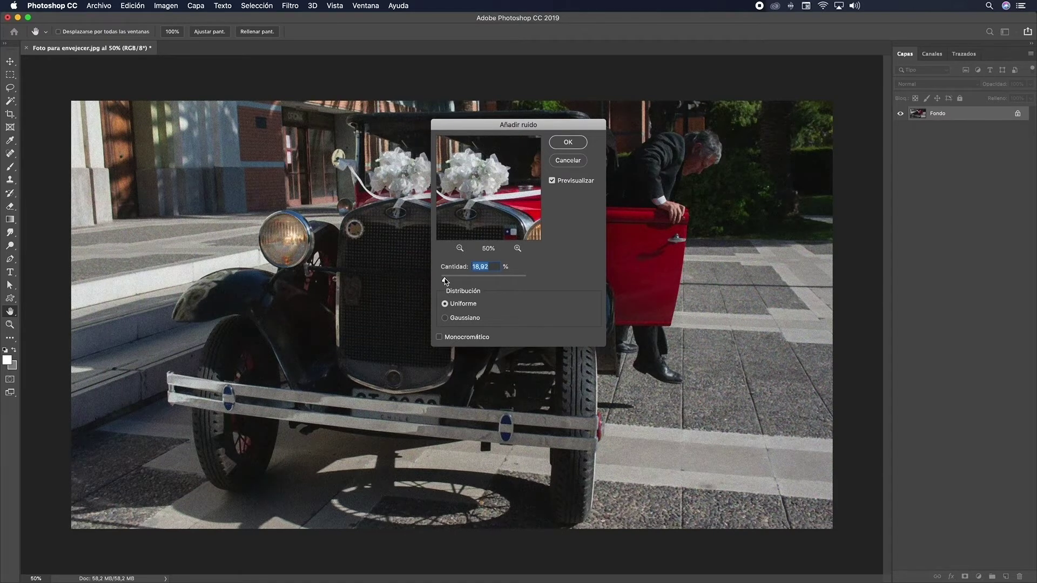
left_click_drag(445, 281, 444, 281)
left_click(568, 142)
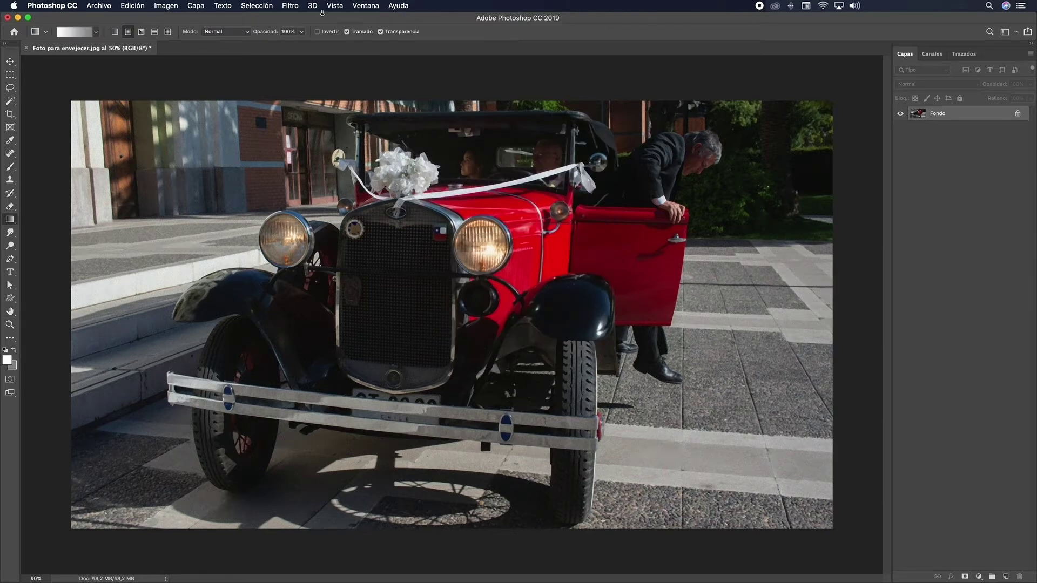
Choose the Grietas texture in the Filter Gallery for the photo and set Espacio de grieta to 40
left_click(290, 6)
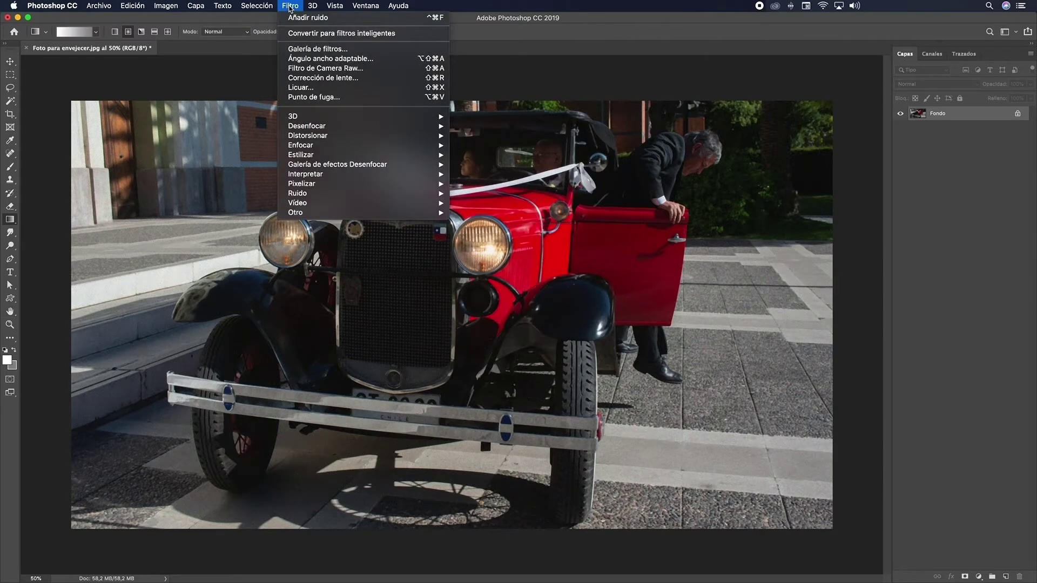
left_click(317, 51)
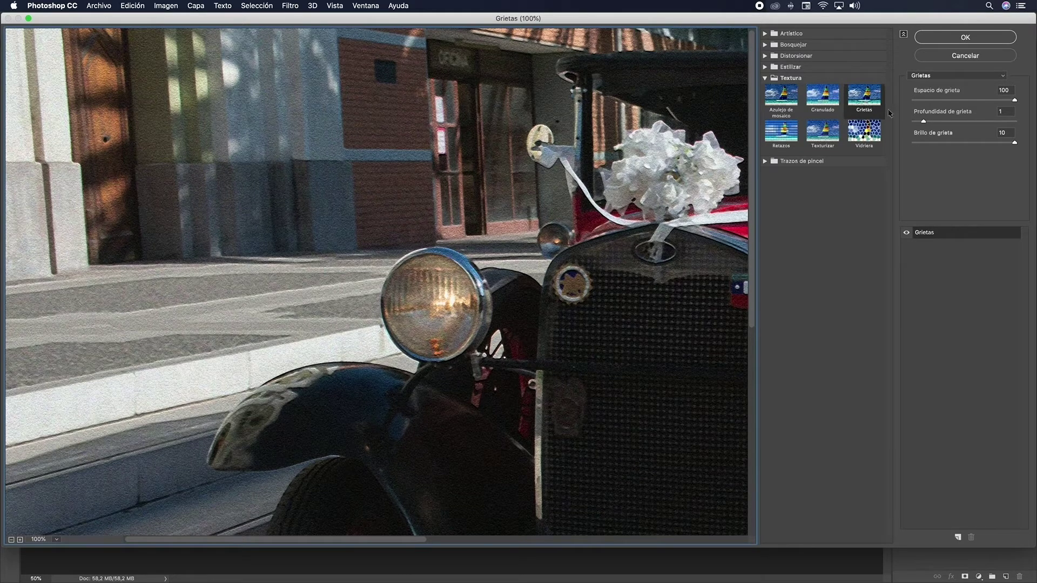
left_click_drag(1016, 103, 978, 101)
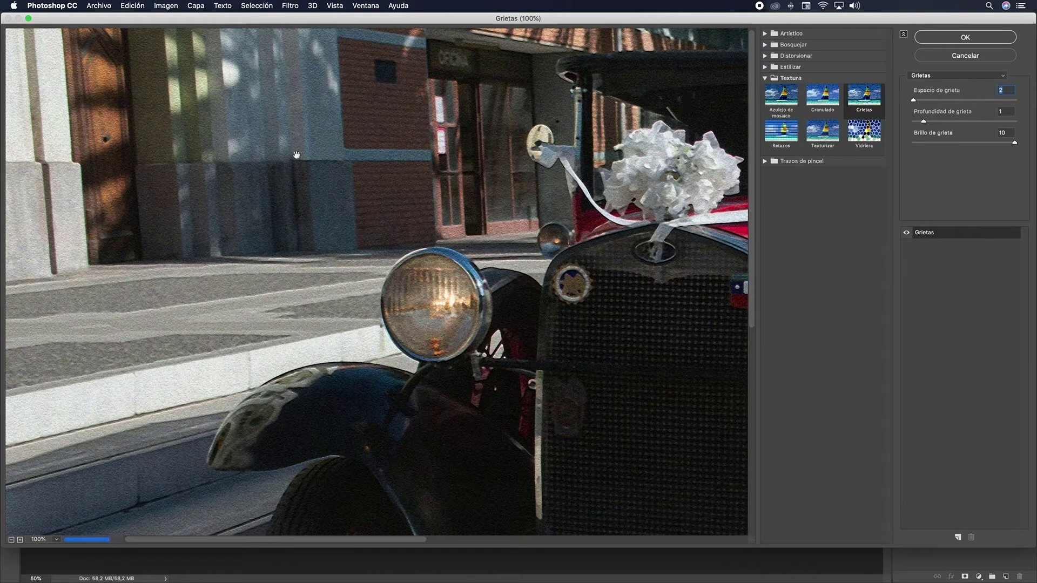
left_click_drag(919, 102, 943, 103)
left_click_drag(944, 102, 952, 103)
Set Profundidad de grieta to 5 and Brillo de grieta to 10, and apply the Grietas texture
left_click_drag(924, 121, 1019, 124)
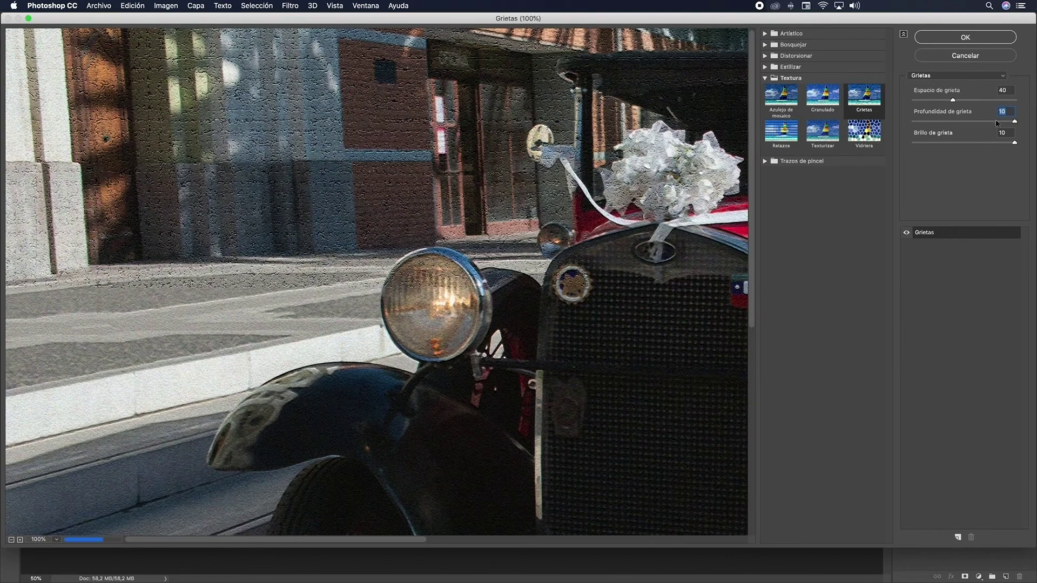
left_click_drag(1017, 124, 930, 123)
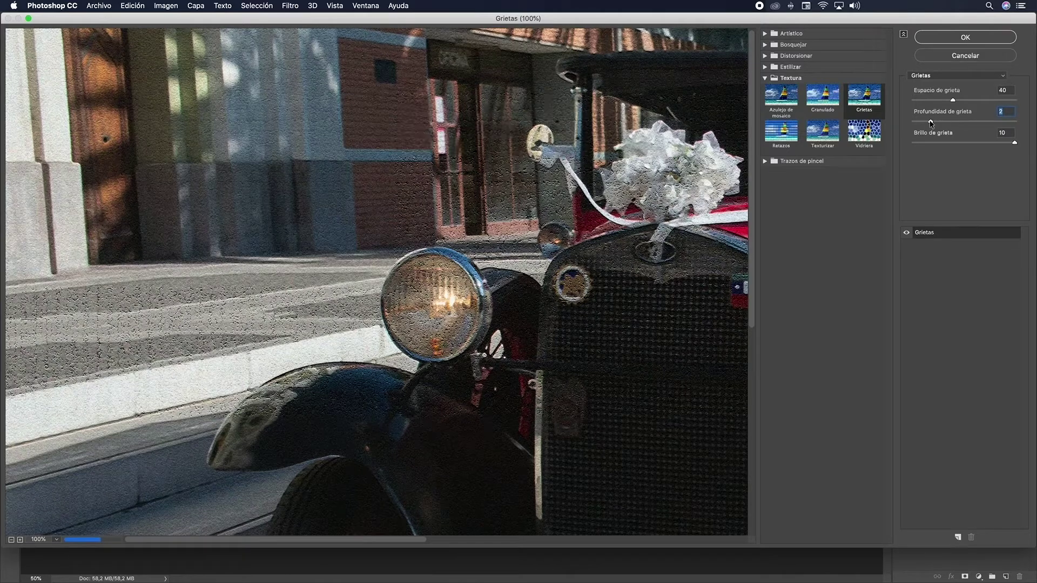
left_click_drag(933, 123, 948, 124)
left_click_drag(1015, 143, 900, 146)
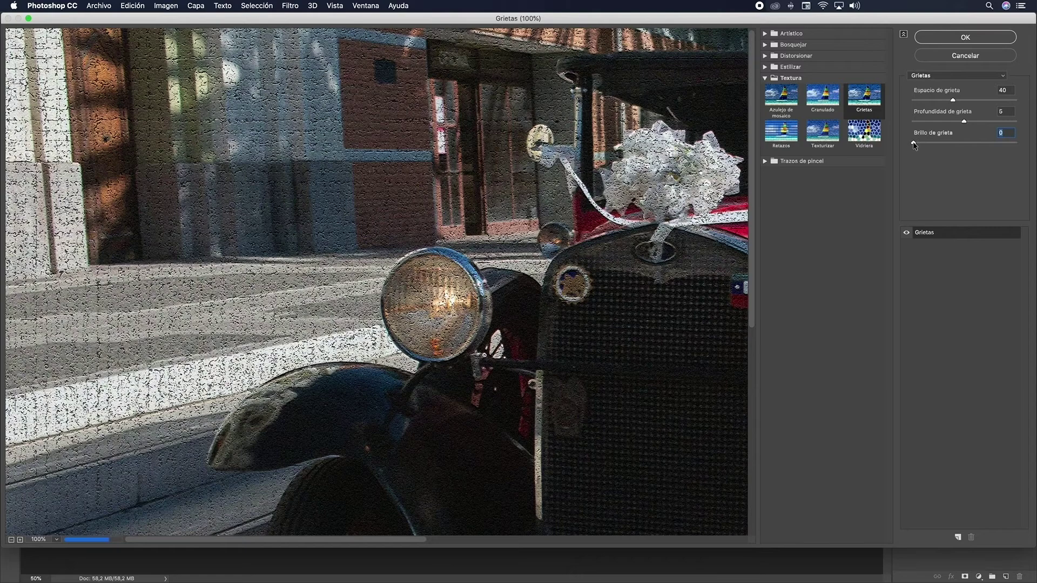
left_click_drag(916, 145, 960, 149)
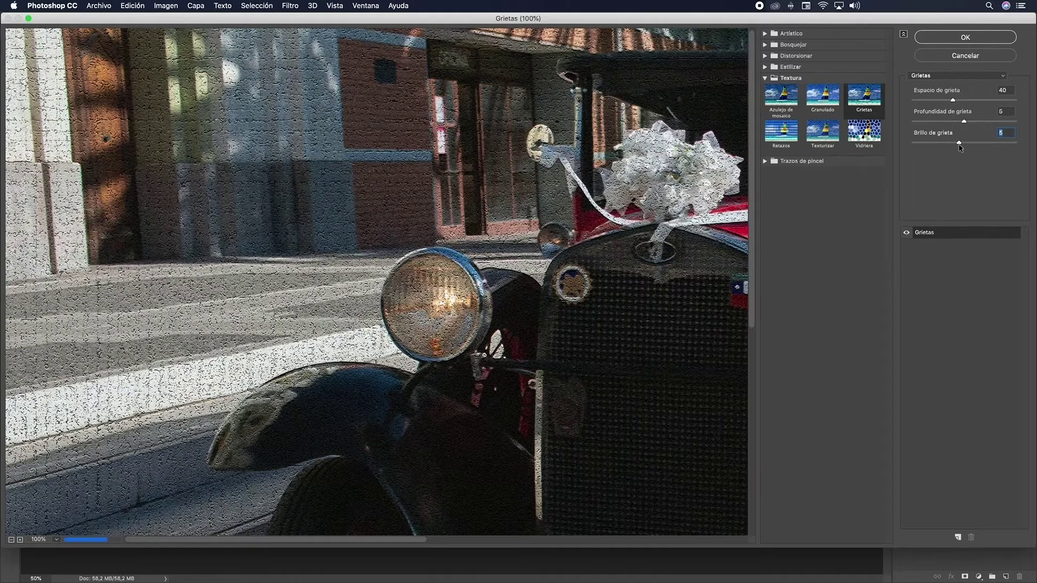
left_click_drag(971, 146, 1013, 148)
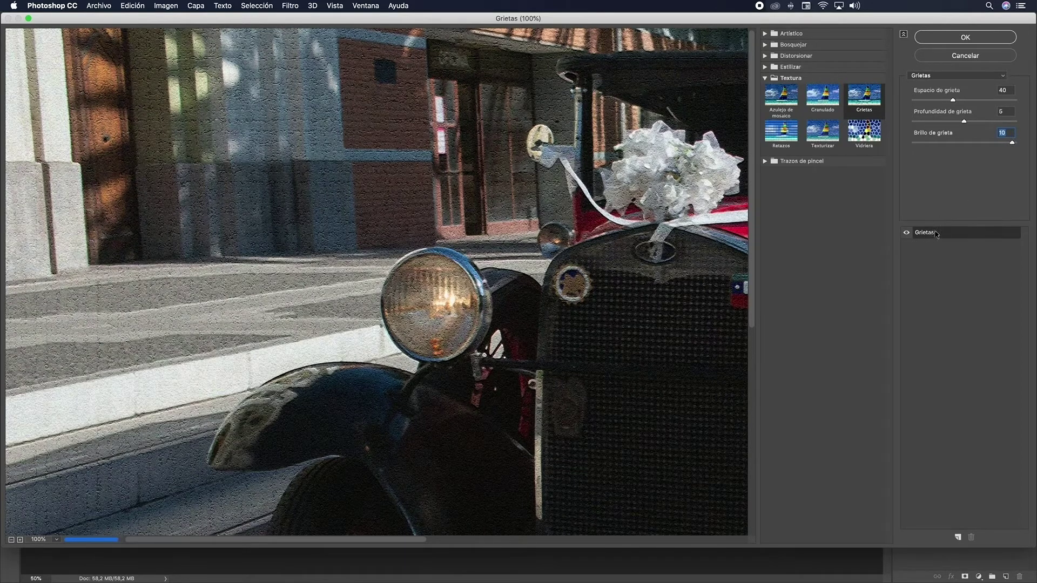
left_click(965, 36)
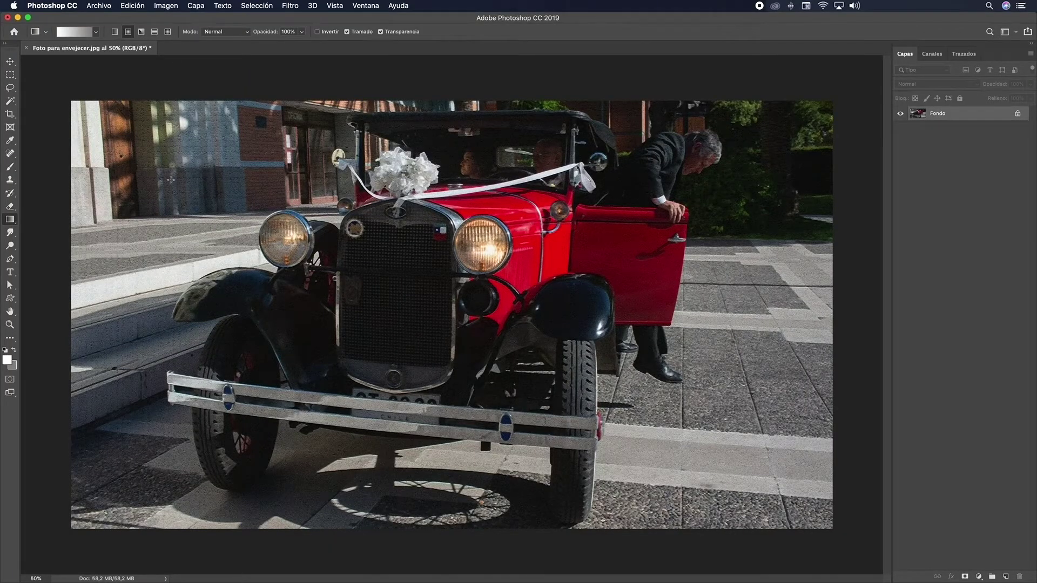
Fade the Filter Gallery effect with Transición to 41% opacity in Normal mode
left_click(134, 7)
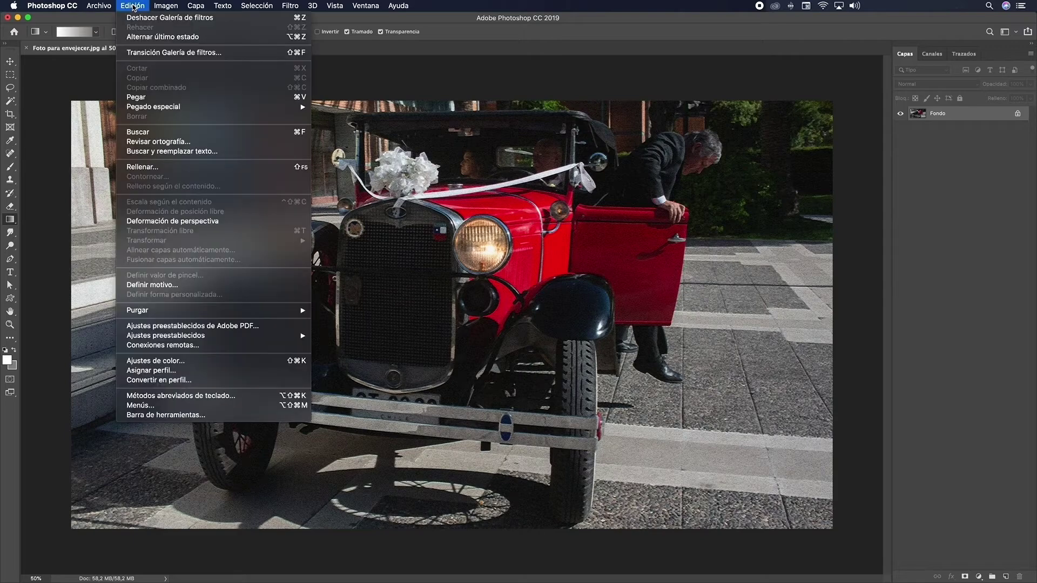
left_click(160, 52)
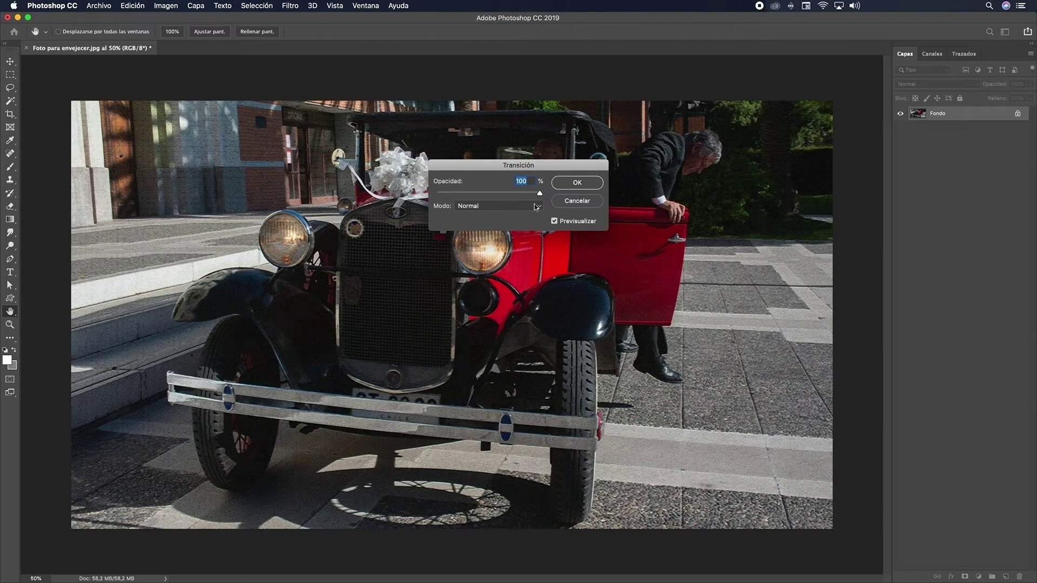
left_click_drag(540, 195, 480, 198)
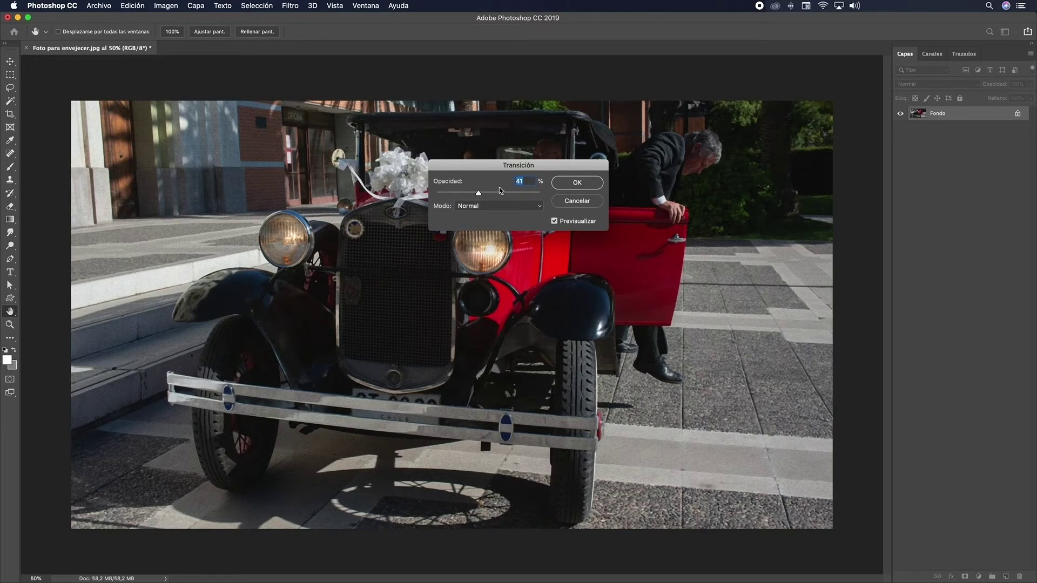
left_click(577, 182)
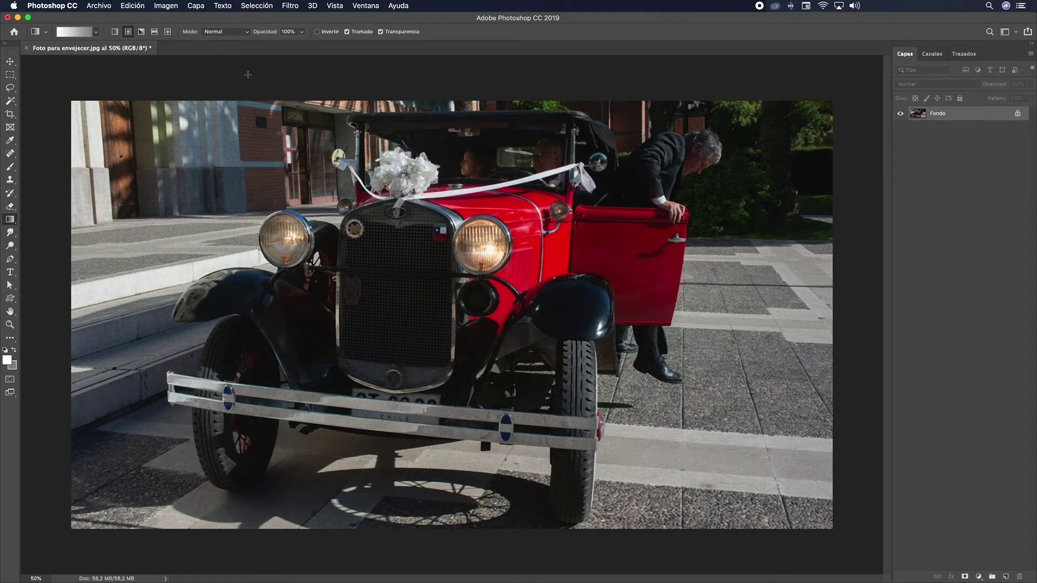
Tint the photo sepia with Tono/saturación using Colorear, Tono 38 and a slightly reduced Saturación, and apply the adjustment
left_click(166, 7)
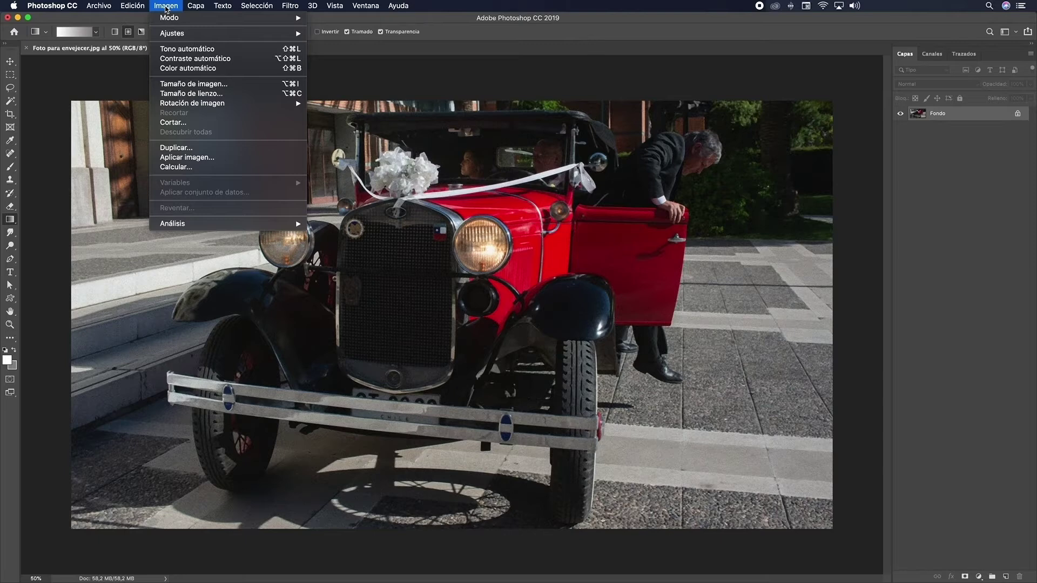
mouse_move(173, 36)
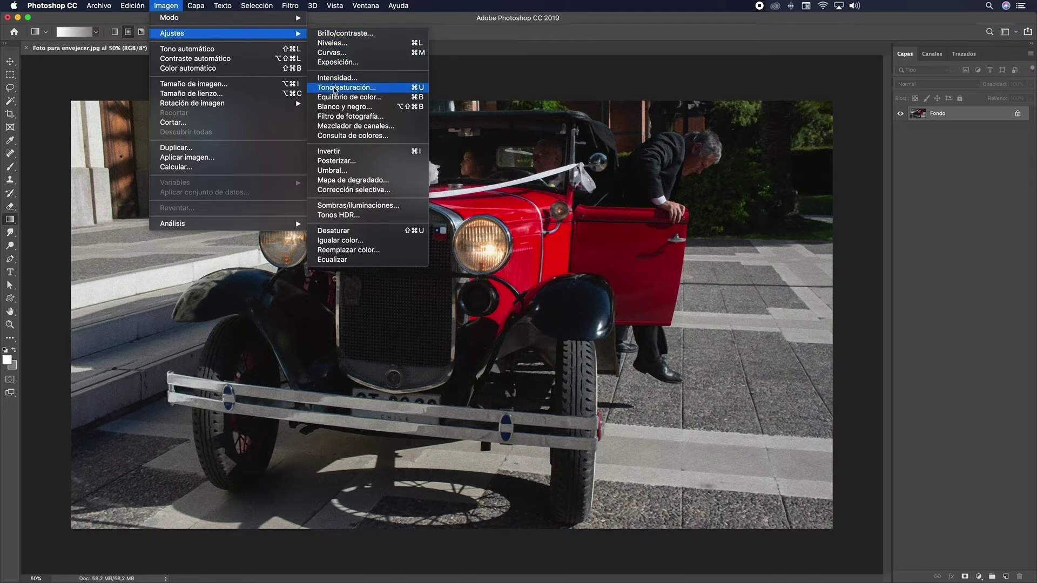
left_click(348, 89)
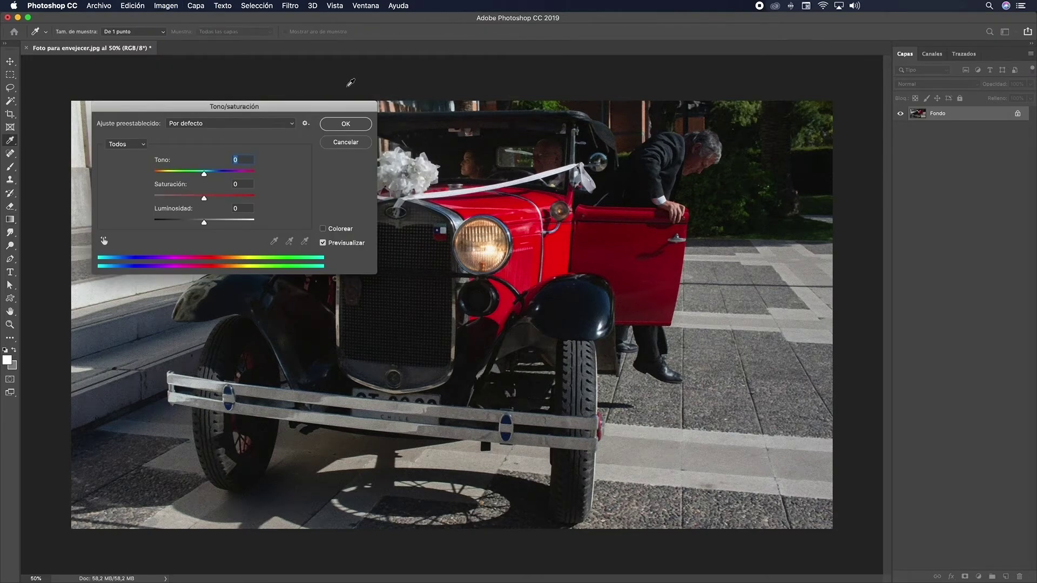
left_click(323, 230)
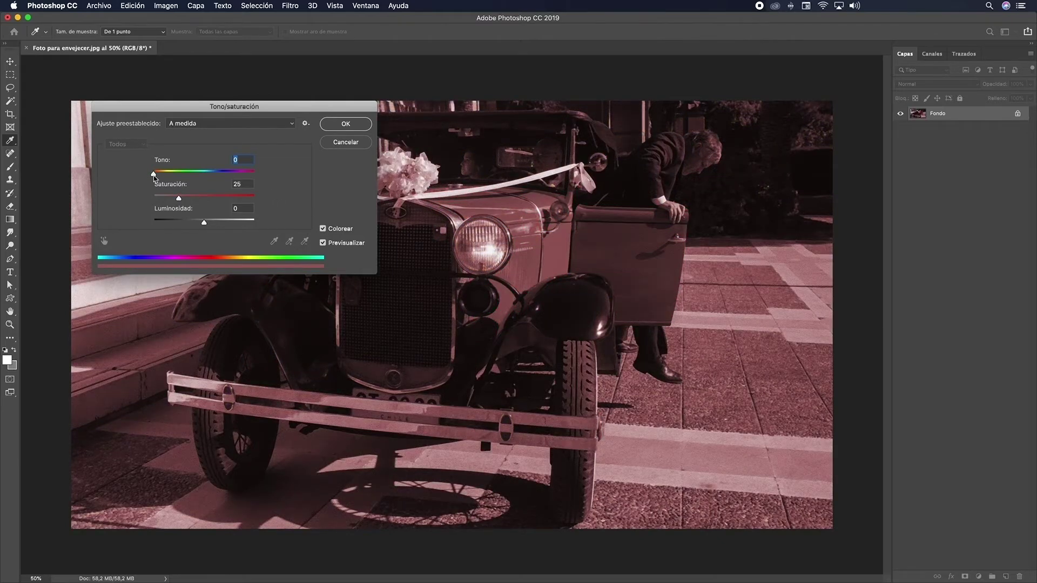
left_click_drag(154, 176, 165, 176)
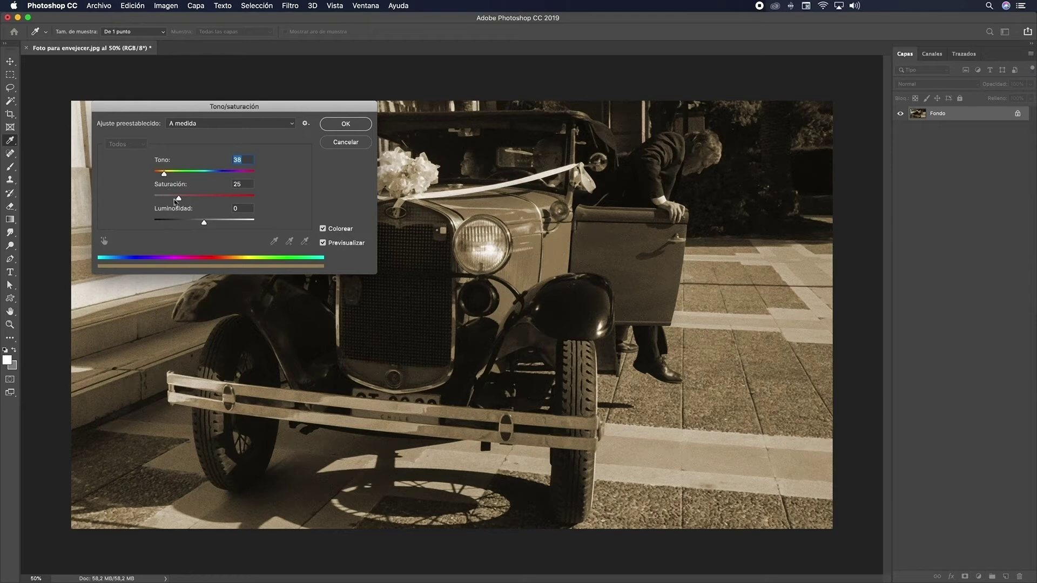
left_click_drag(179, 200, 176, 200)
left_click(351, 124)
key("g")
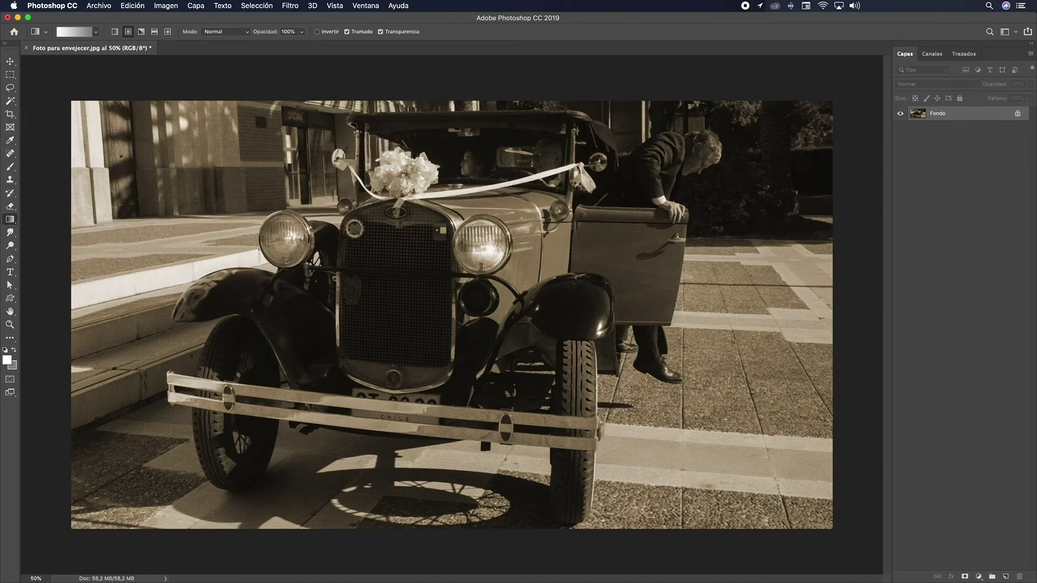
Render the Nubes filter over the whole sepia photo
left_click(293, 6)
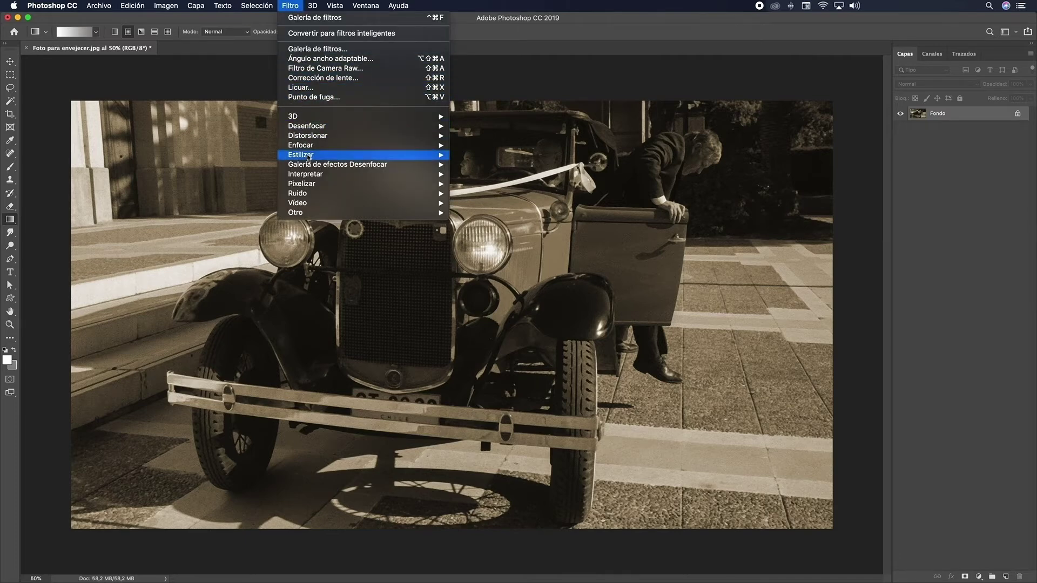
mouse_move(310, 177)
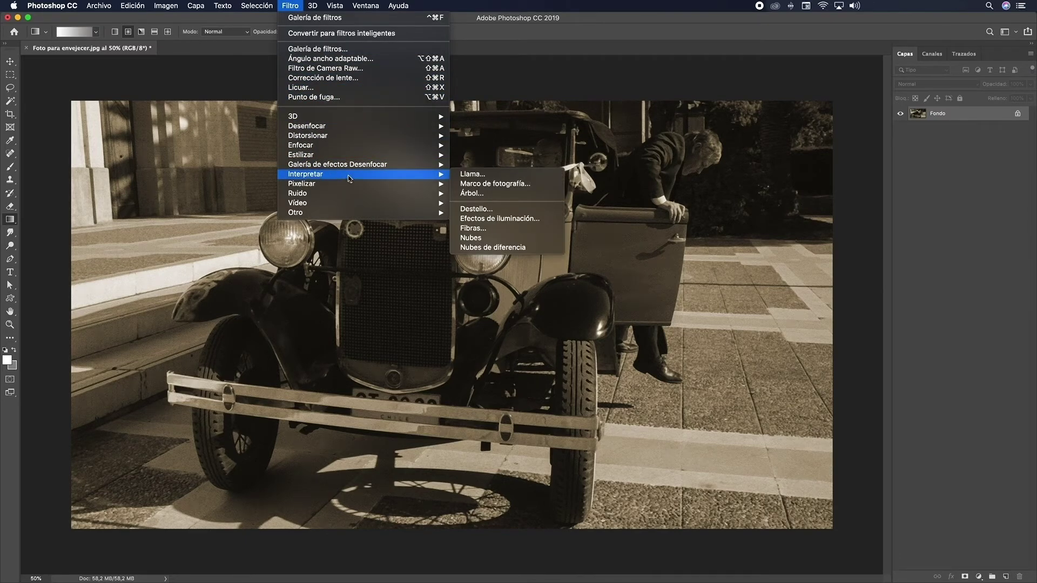
left_click(473, 239)
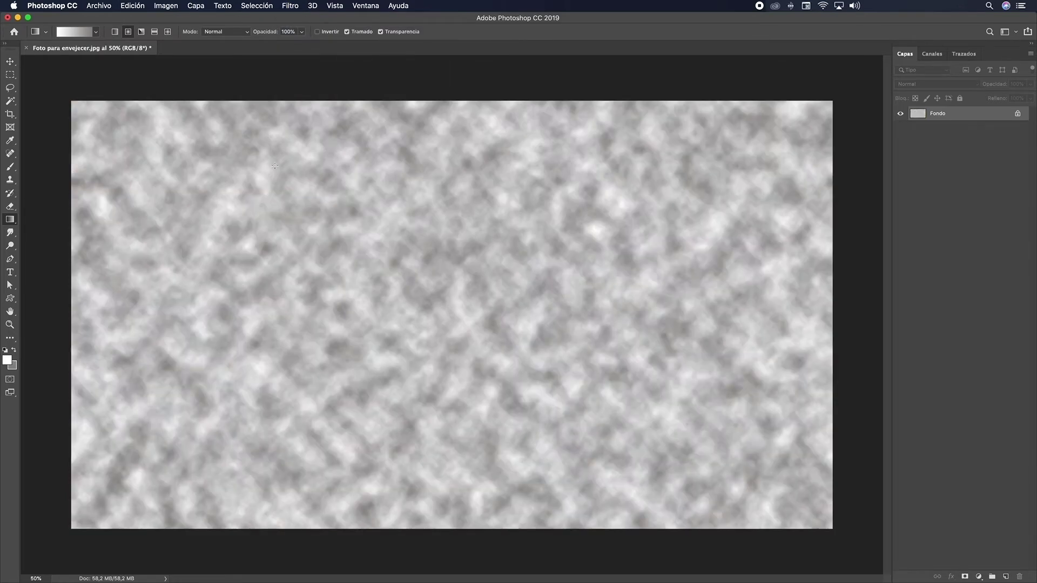
Fade the Nubes effect with Transición to 8% opacity in Luminosidad mode and save the photo
left_click(131, 7)
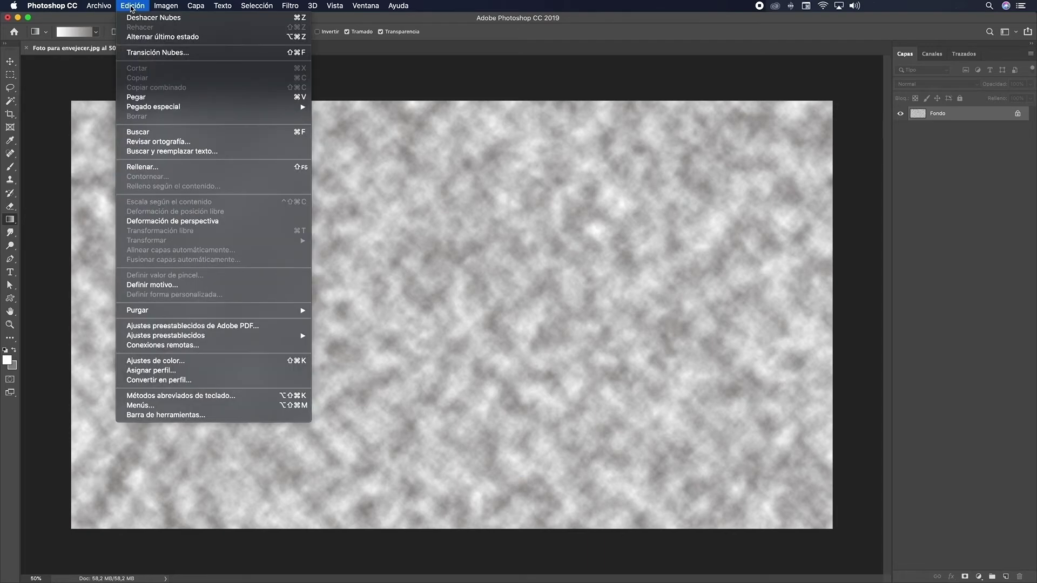
left_click(158, 52)
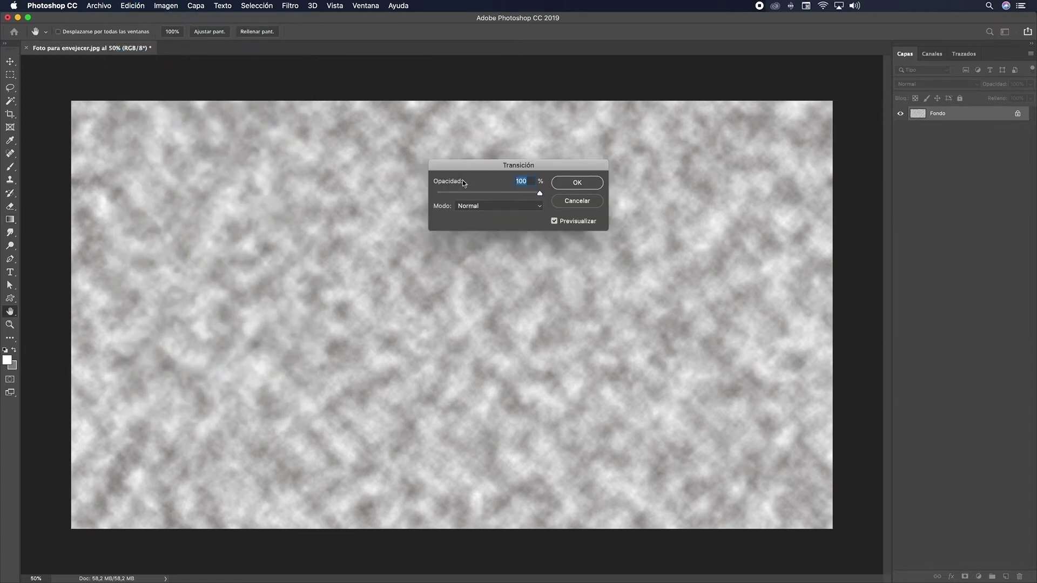
left_click_drag(541, 195, 445, 196)
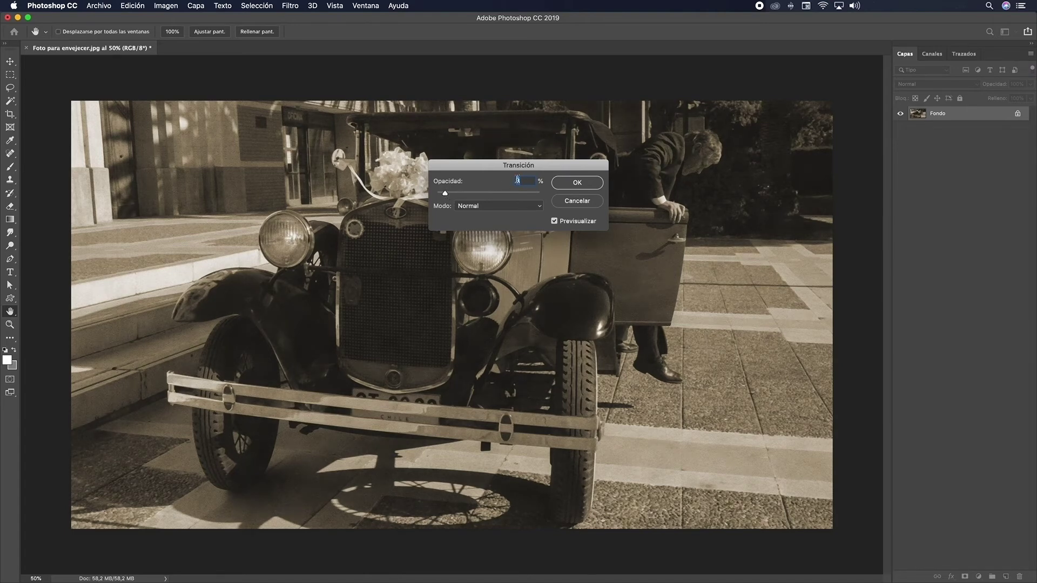
left_click(541, 208)
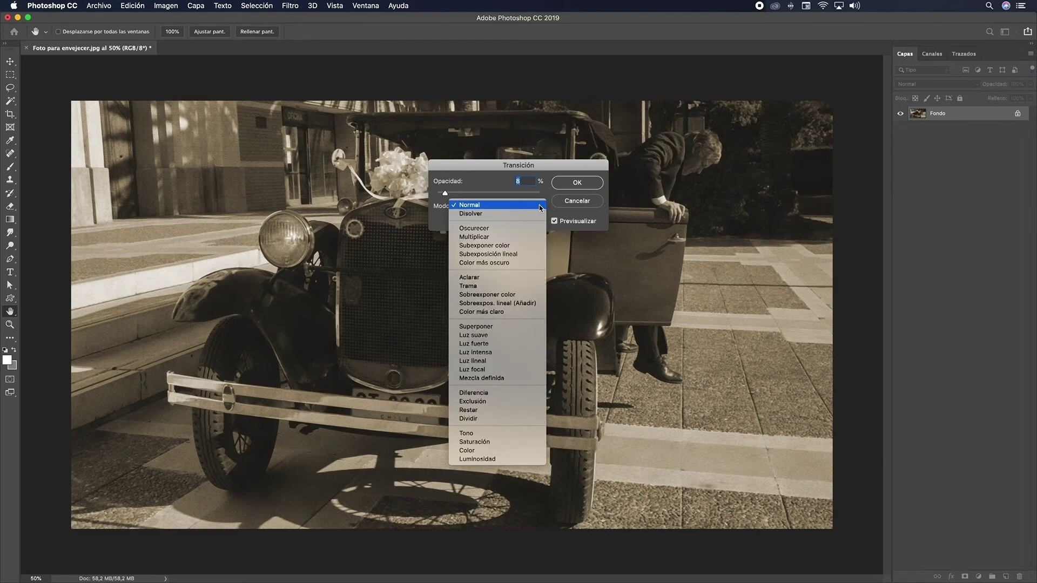
left_click(467, 462)
left_click(518, 206)
left_click(520, 213)
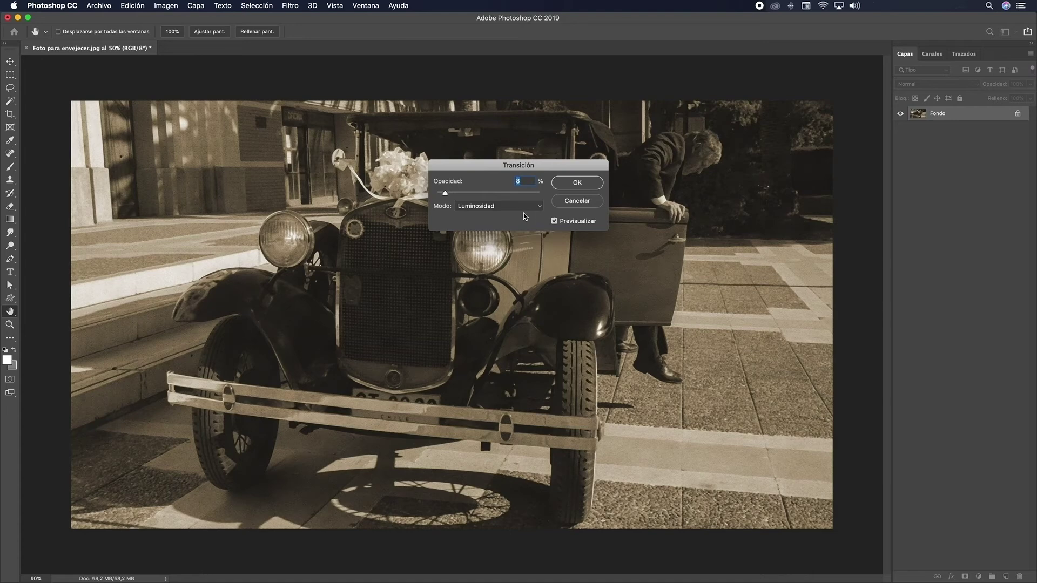
left_click(568, 187)
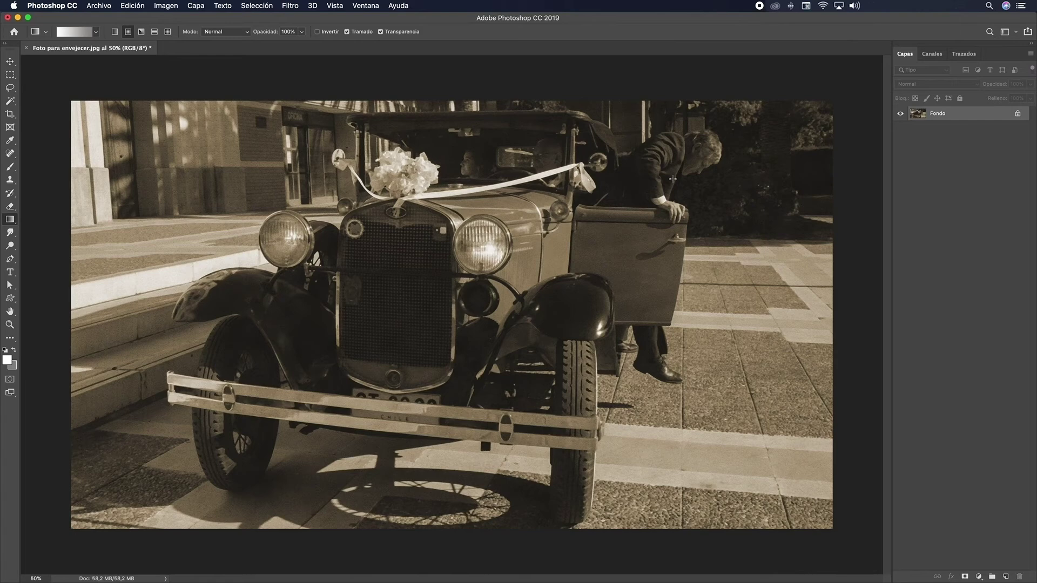
left_click(101, 6)
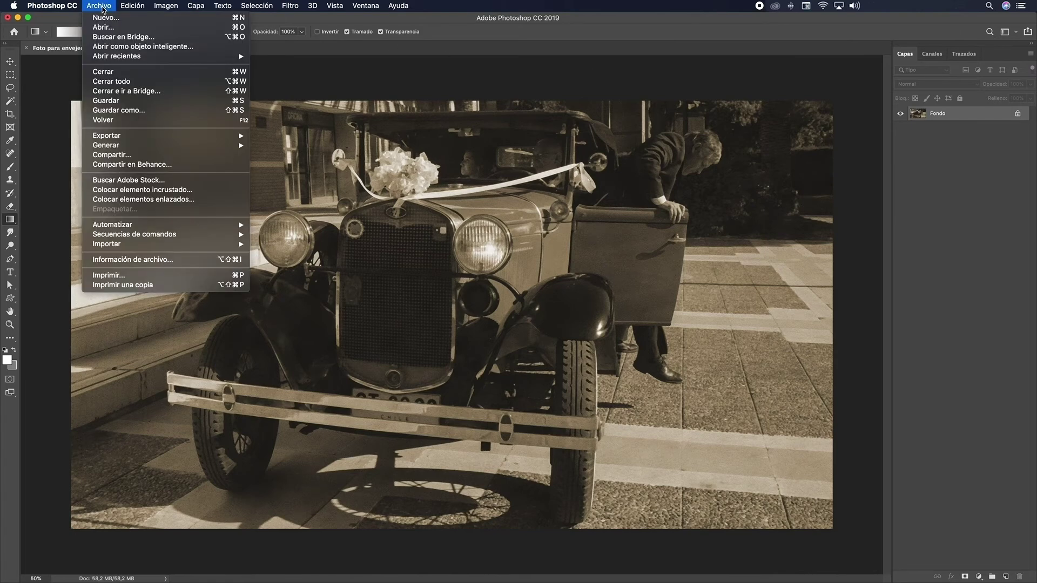
left_click(117, 104)
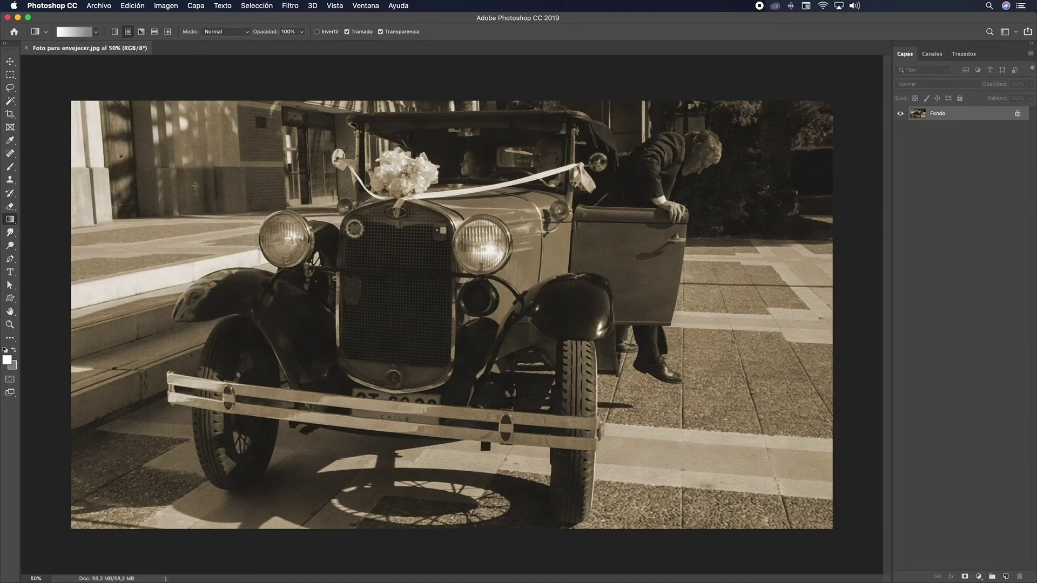
Examine the aged texture close up across the grille, headlights, facade, flowers, windshield and open door, and review the whole photo
scroll(201, 190, "up", 1)
scroll(201, 190, "up", 10)
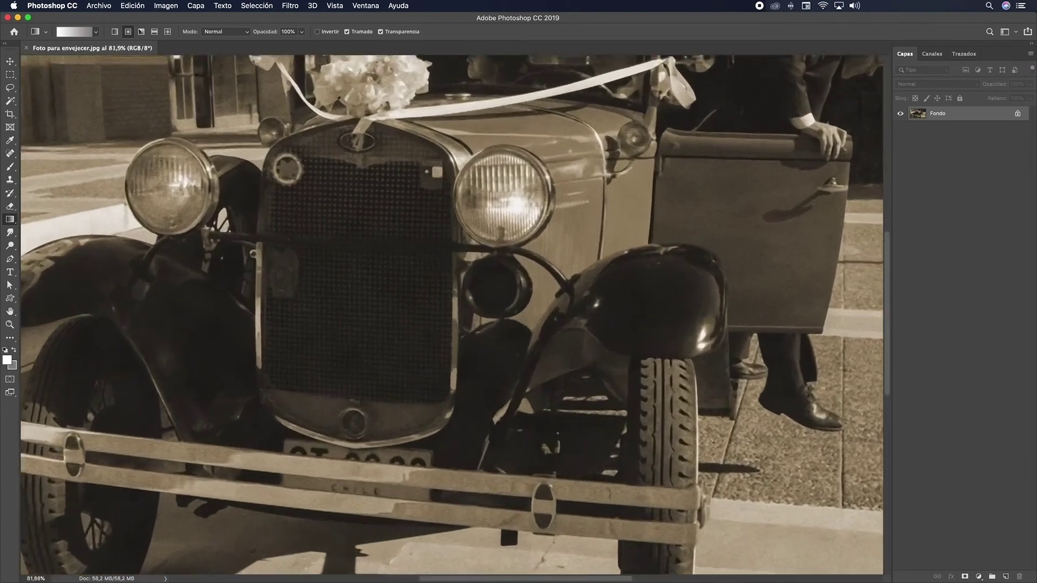
scroll(201, 189, "up", 10)
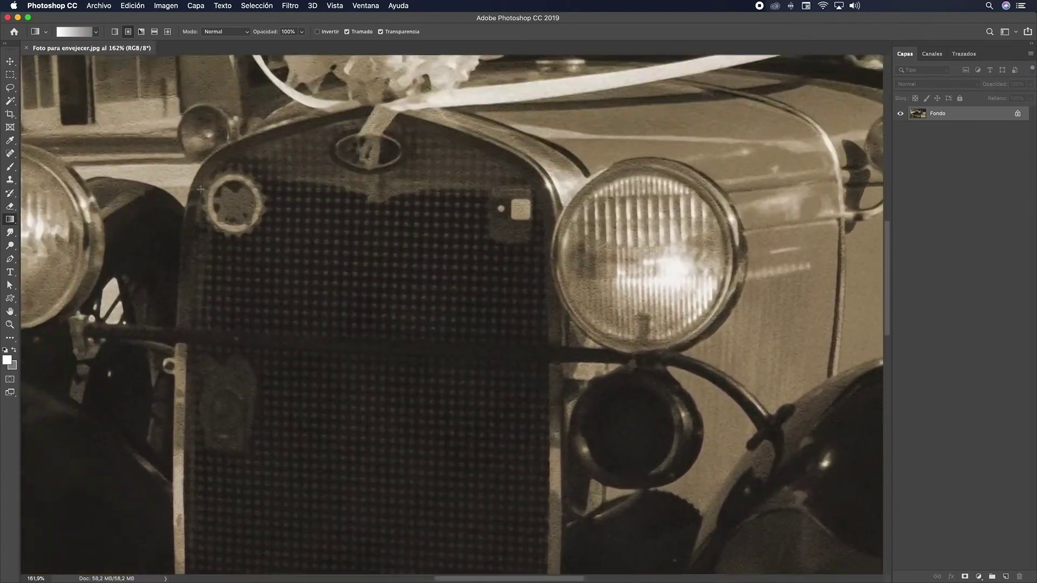
scroll(201, 189, "right", 5)
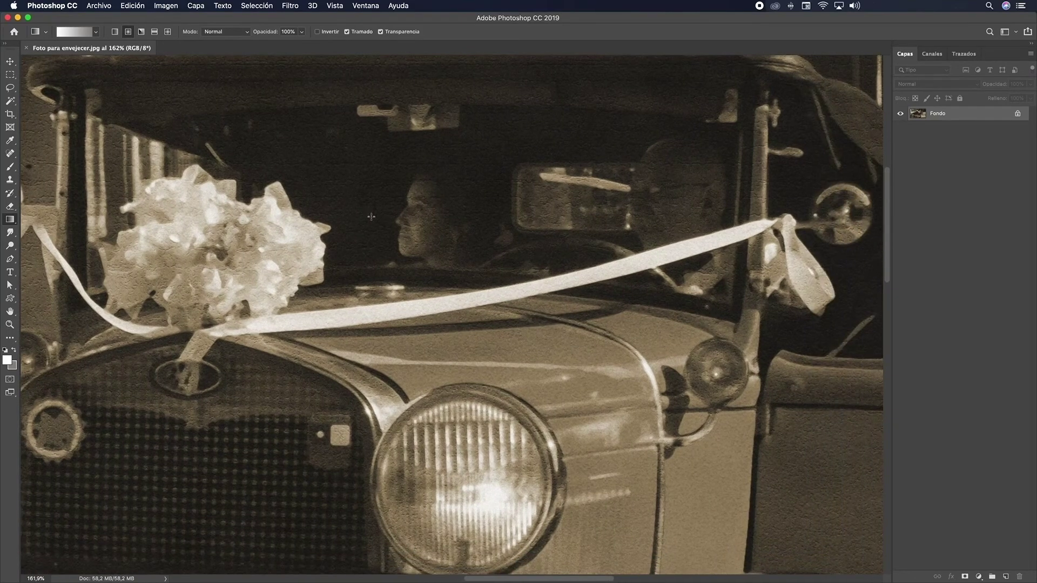
scroll(245, 215, "left", 10)
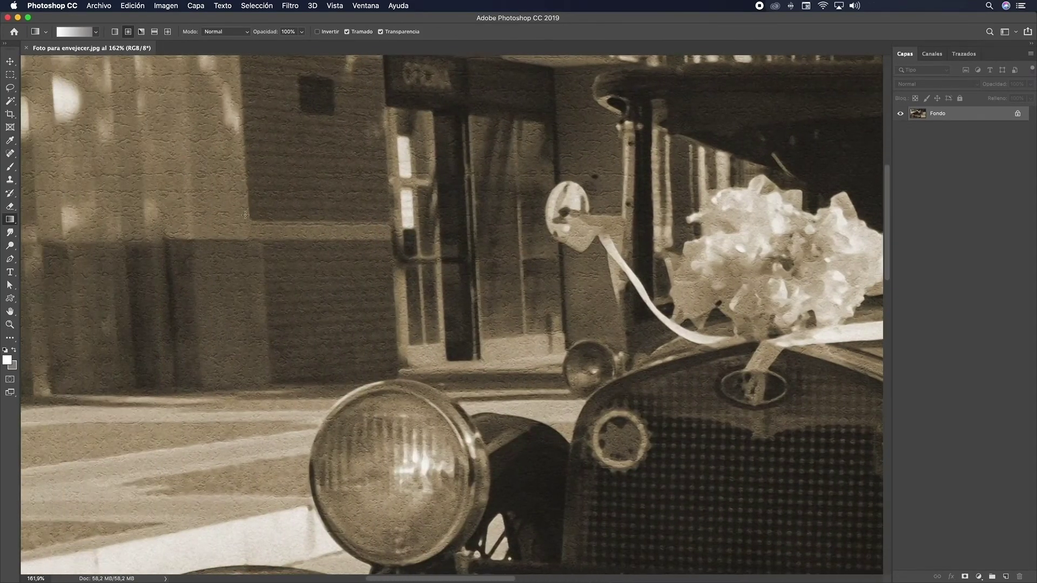
scroll(245, 216, "up", 5)
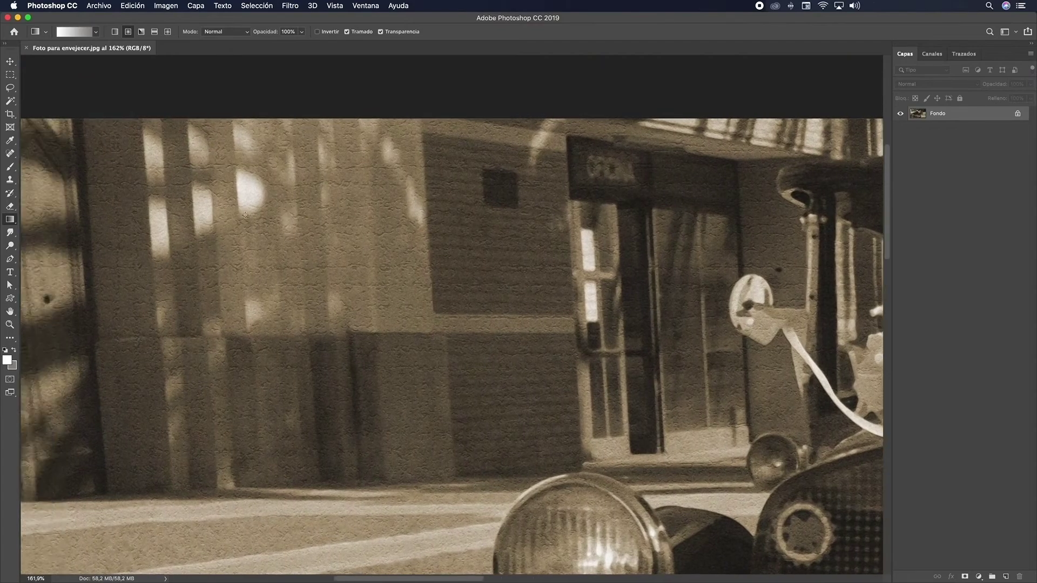
scroll(245, 215, "down", 6)
scroll(245, 216, "right", 15)
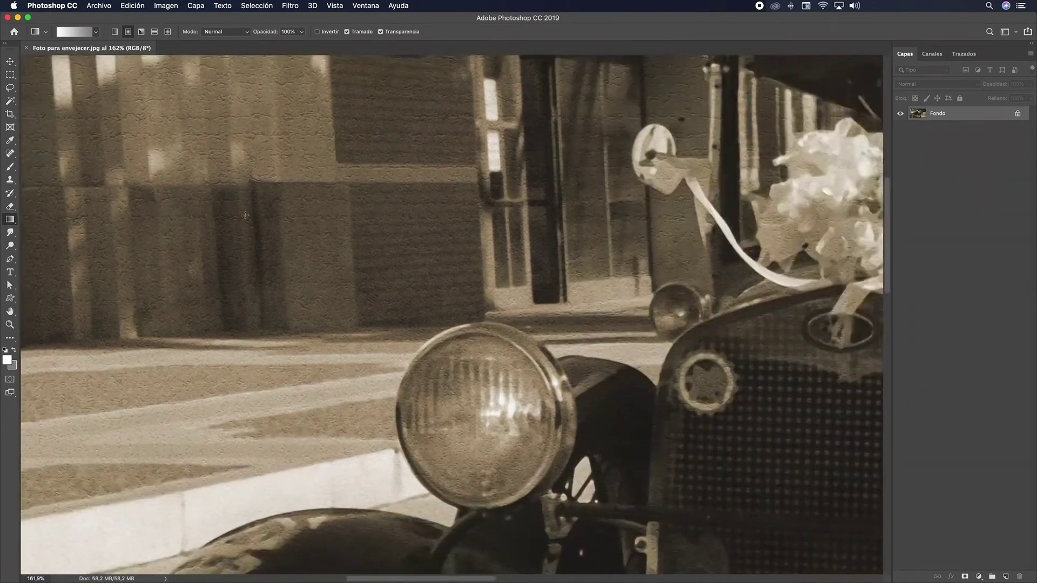
scroll(728, 263, "right", 10)
scroll(729, 263, "up", 2)
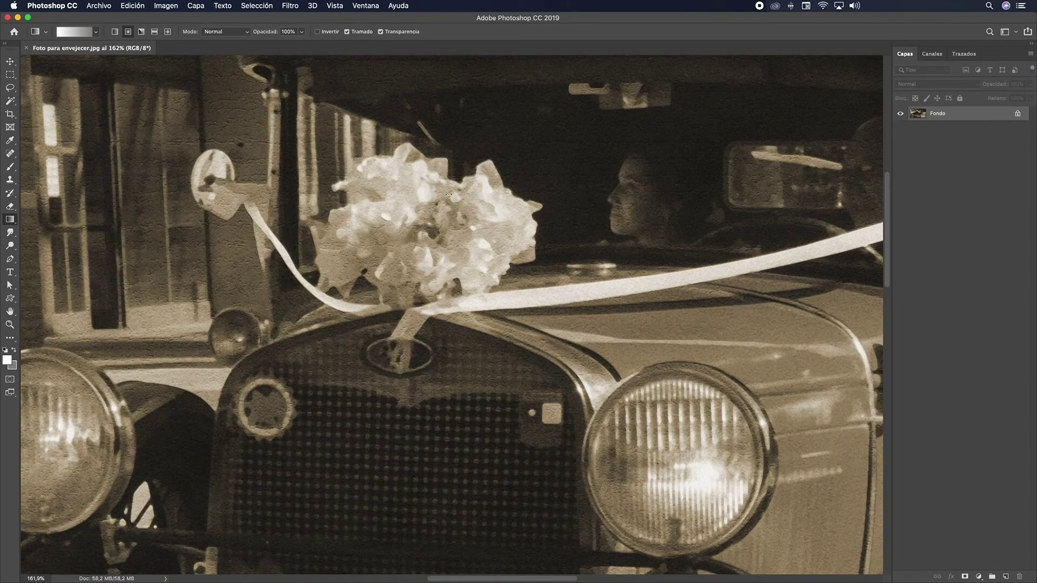
scroll(508, 215, "right", 20)
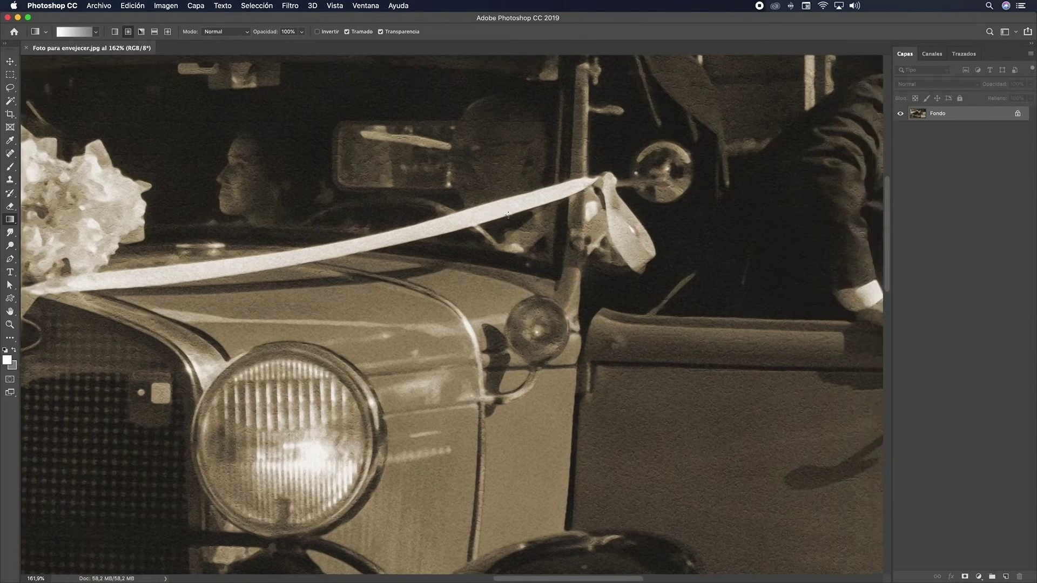
scroll(509, 215, "down", 10)
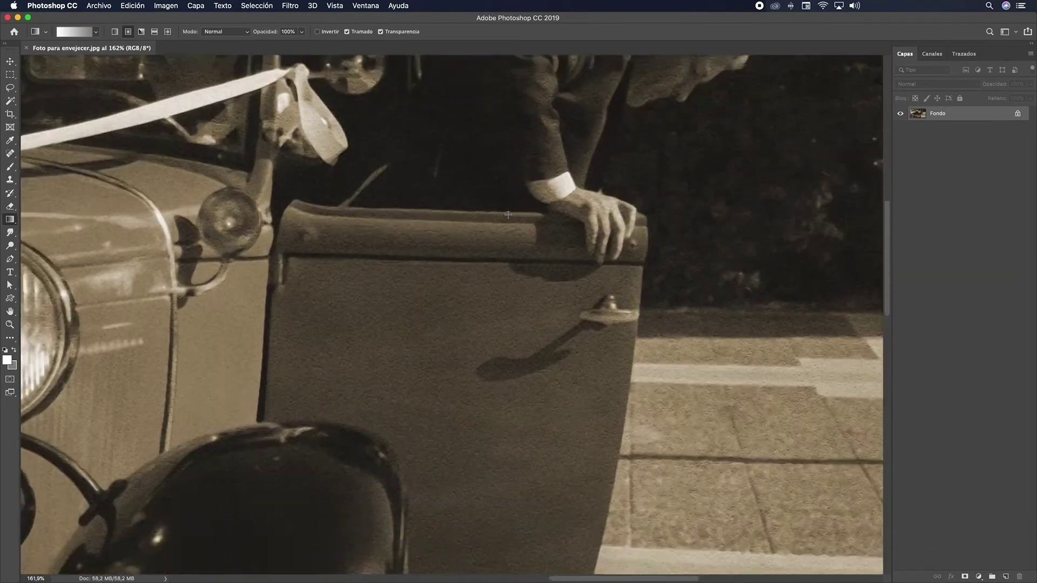
scroll(508, 215, "left", 15)
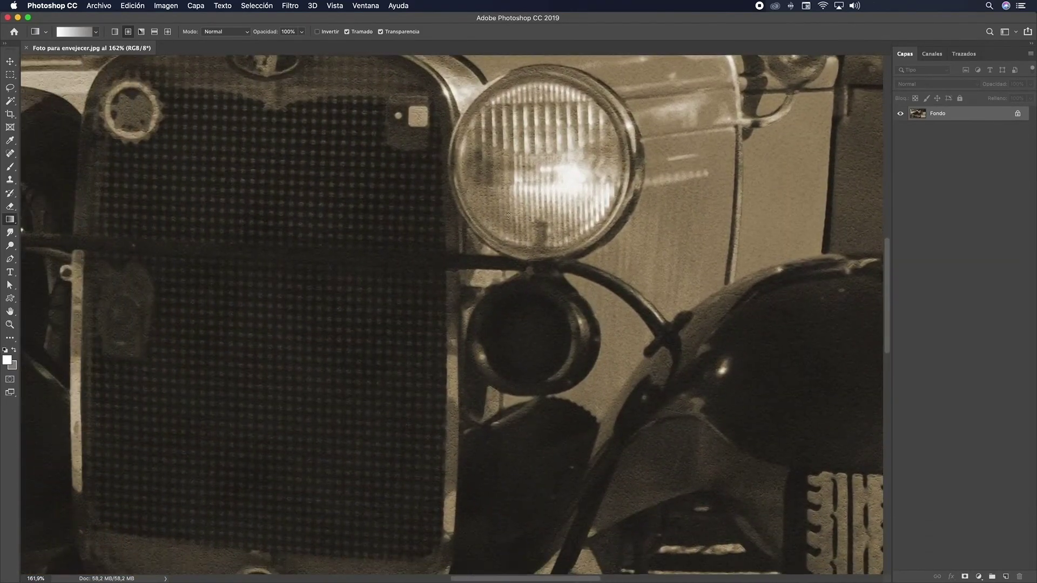
scroll(509, 215, "down", 10)
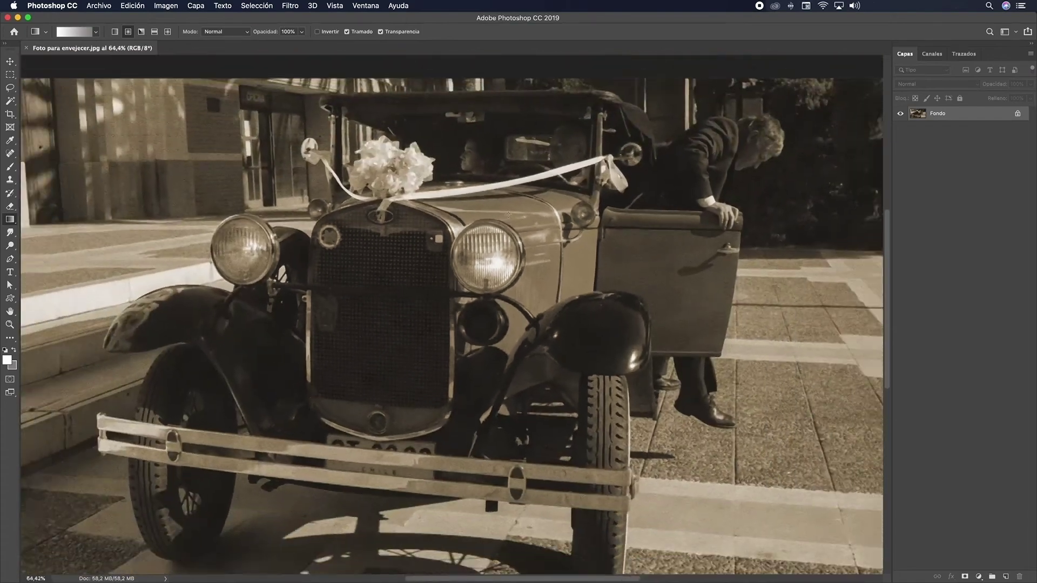
scroll(509, 215, "down", 1)
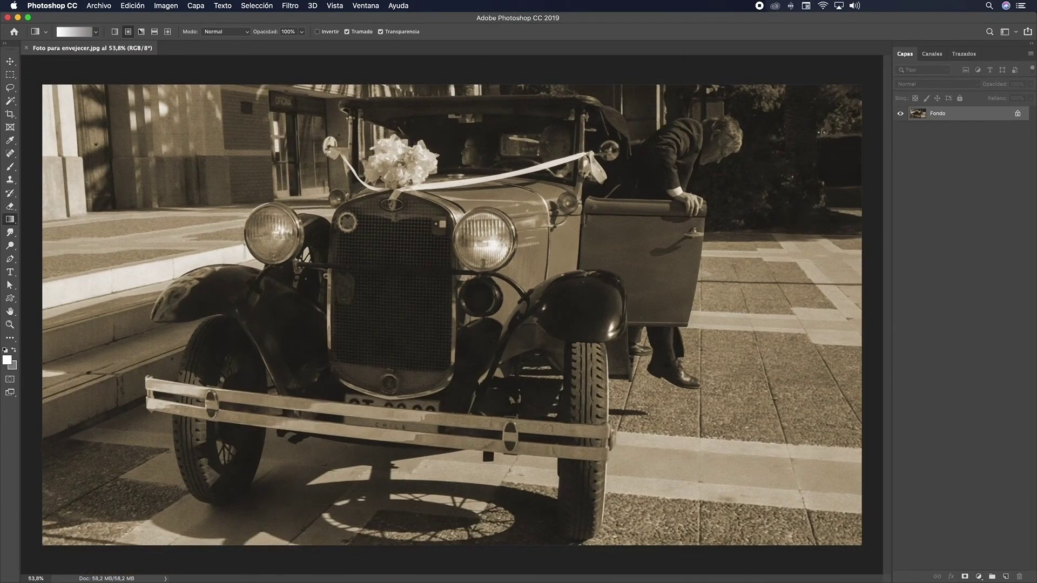